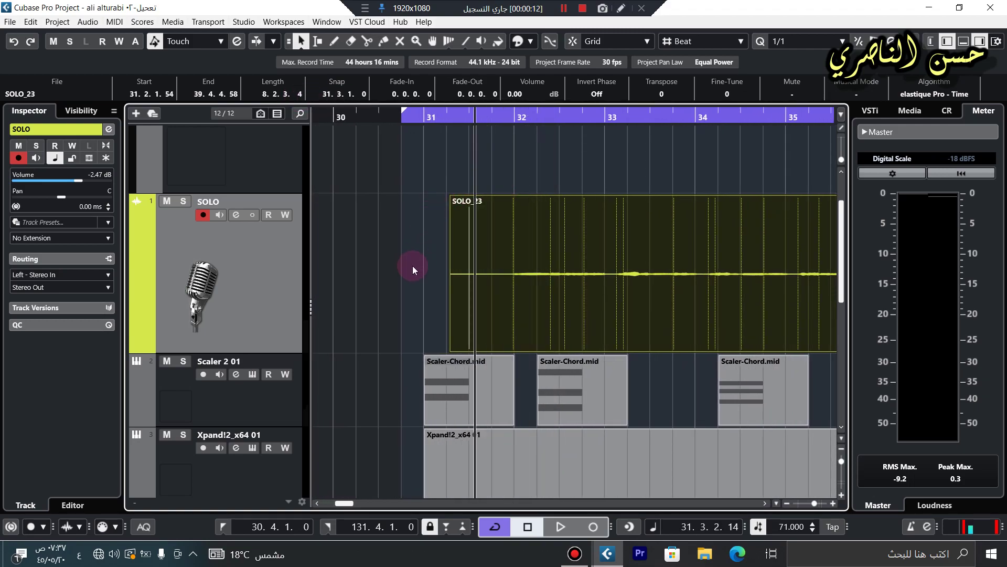
- Position the playback cursor at bar 32 and render the SOLO_23 event in place as separate events with the Complete Signal Path option
left_click(412, 265)
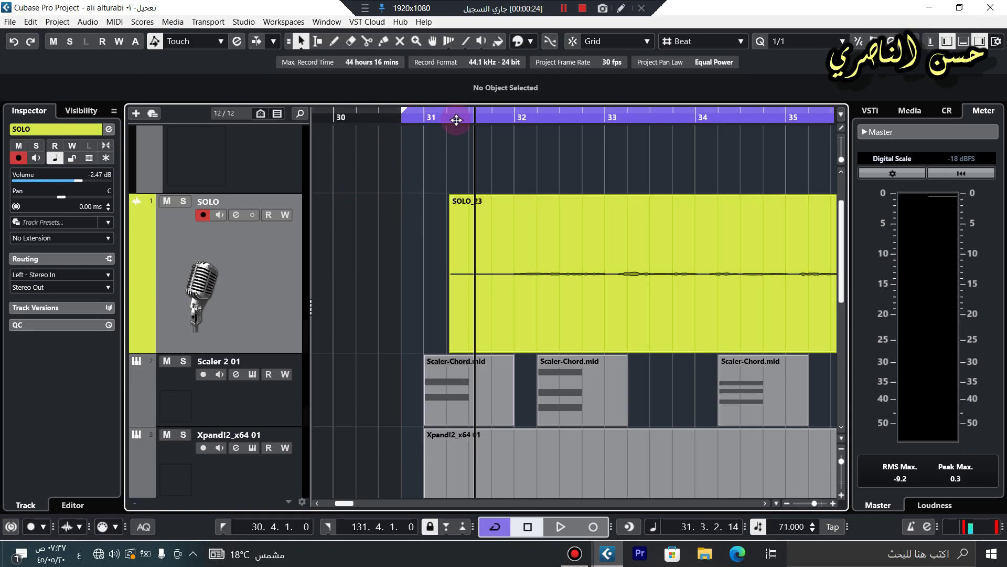
left_click_drag(457, 120, 456, 127)
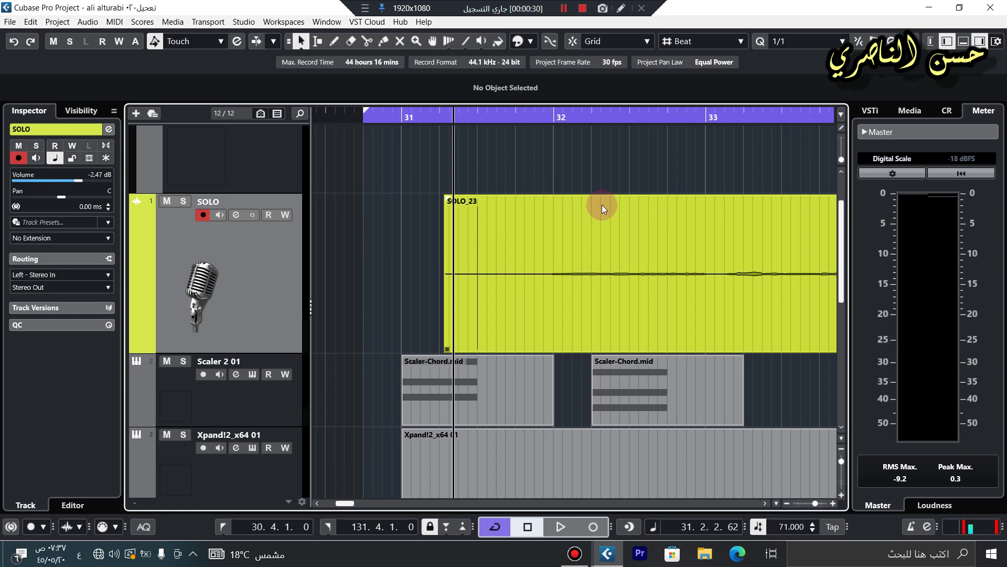
left_click_drag(559, 125, 558, 117)
left_click(574, 299)
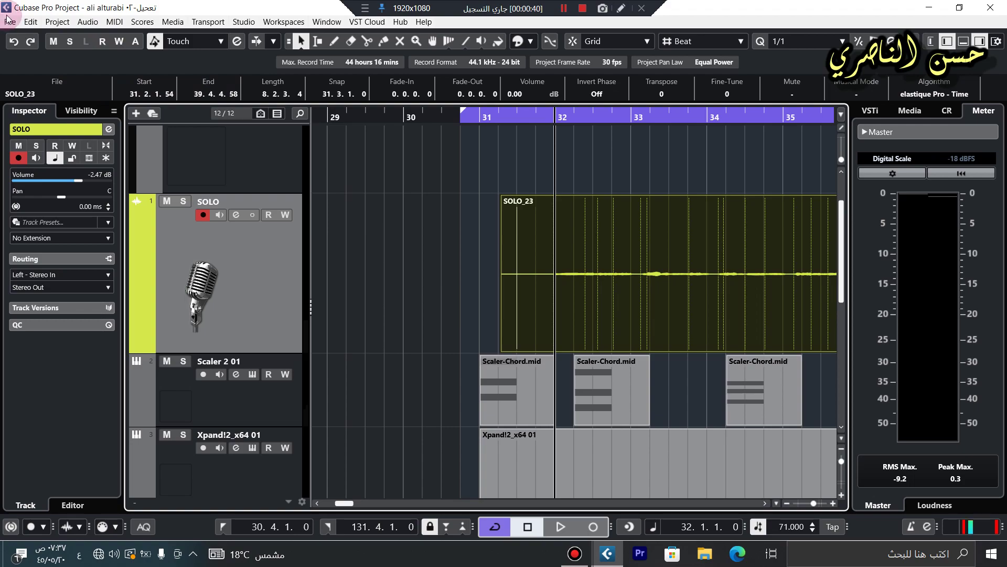
left_click(36, 22)
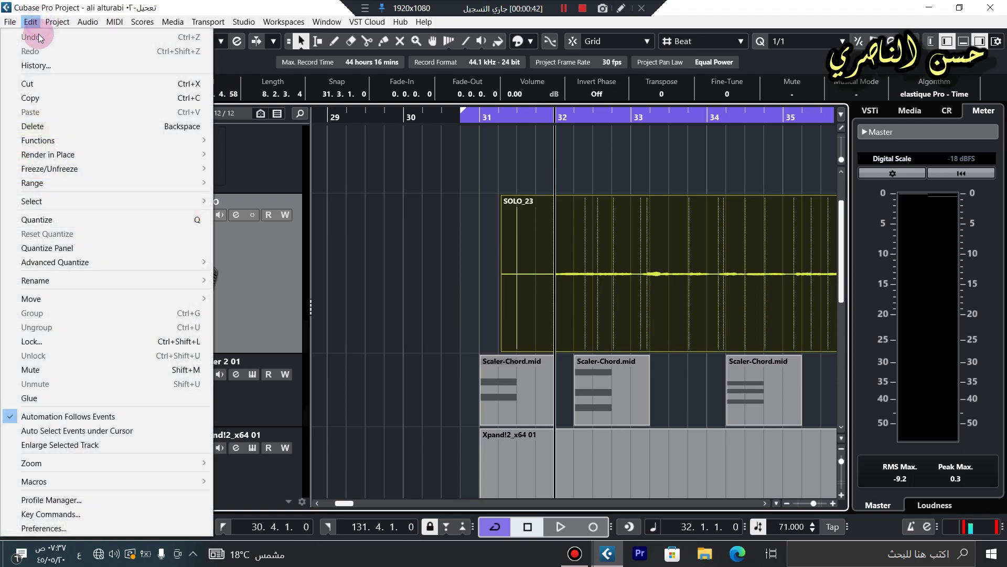
mouse_move(162, 154)
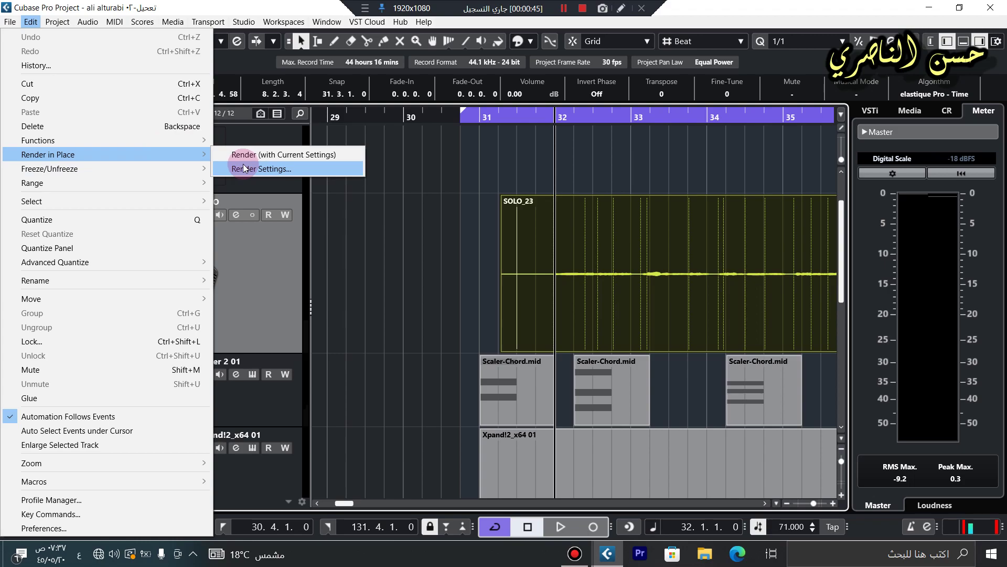
left_click(285, 166)
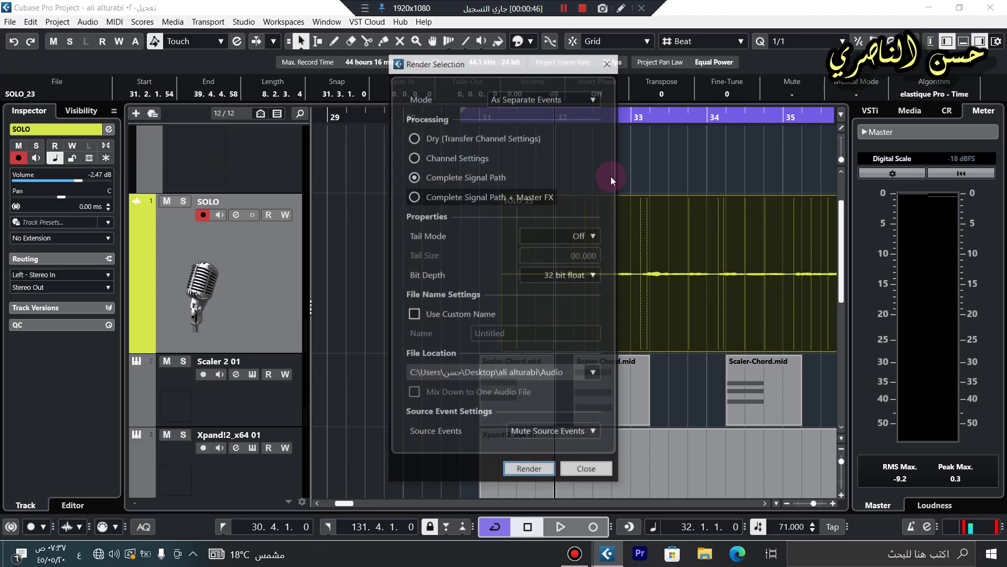
left_click(537, 477)
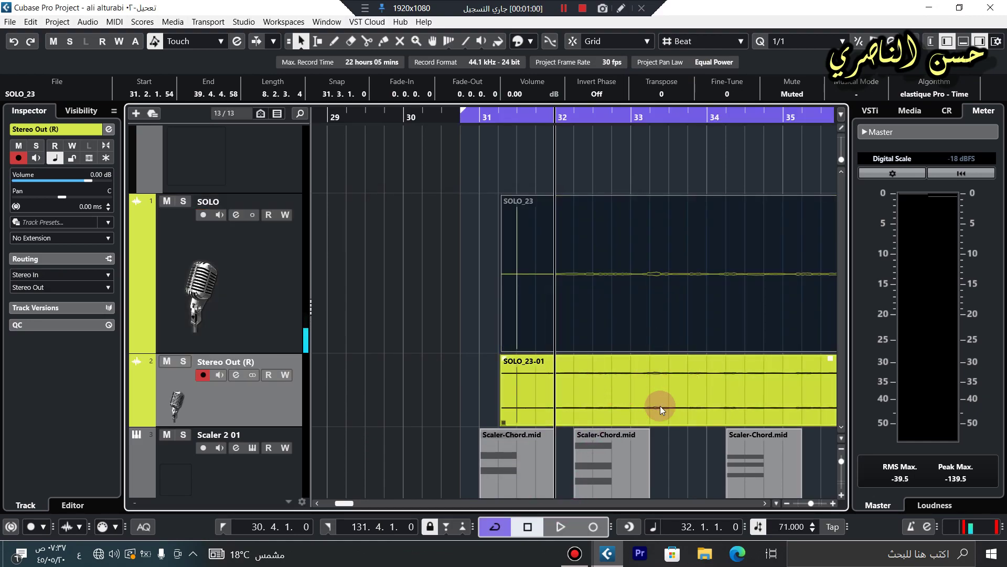
- Unmute the original SOLO_23 event on the SOLO track and select the rendered SOLO_23-01 event
left_click(641, 407)
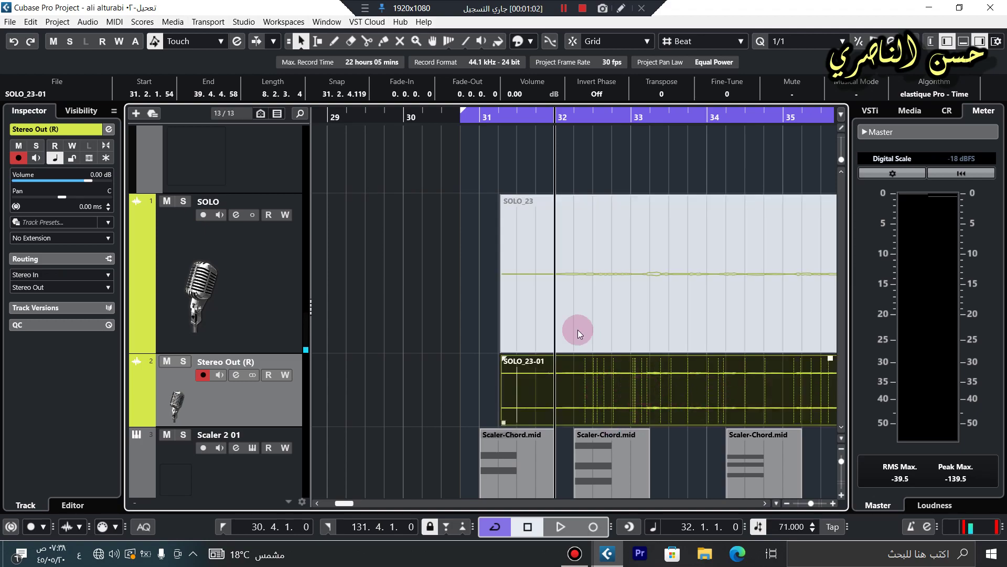
left_click(431, 42)
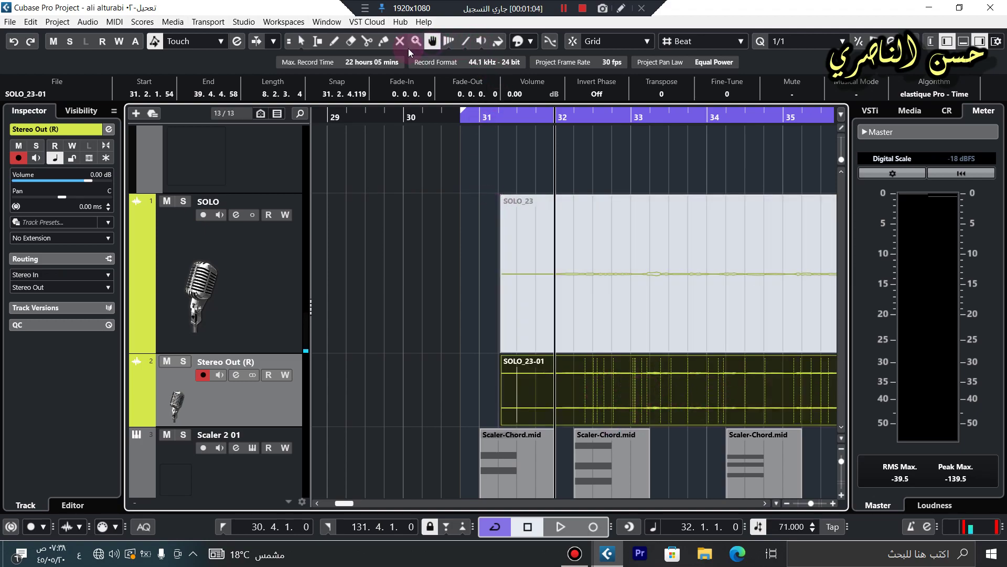
left_click(399, 41)
left_click(629, 252)
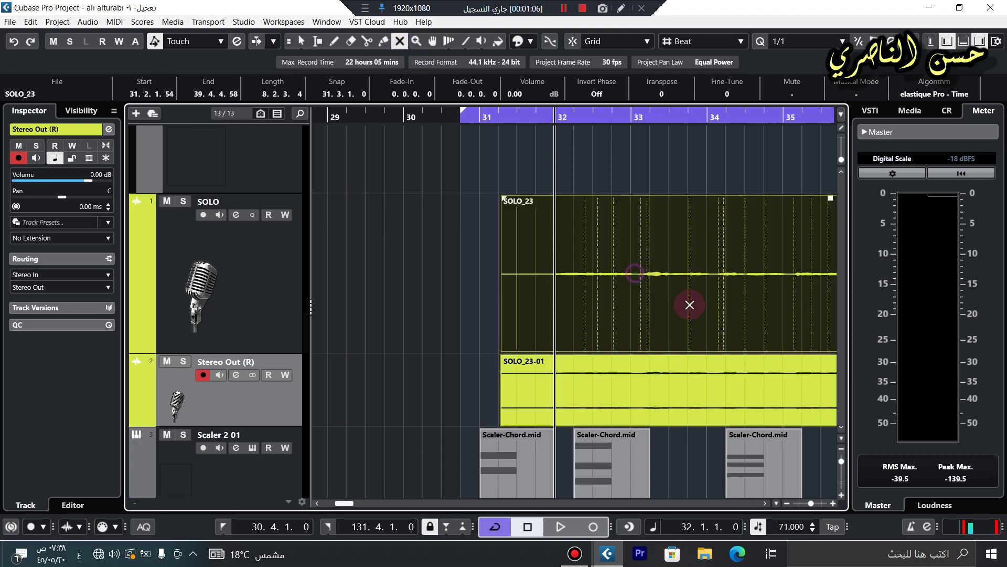
left_click(590, 423)
left_click(596, 386)
left_click(301, 41)
left_click(649, 414)
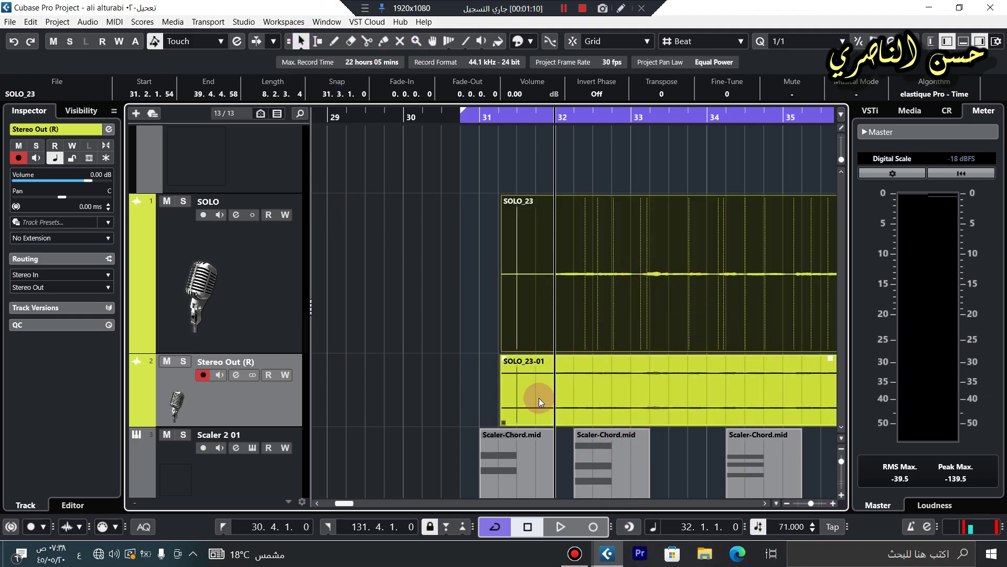
left_click(616, 395)
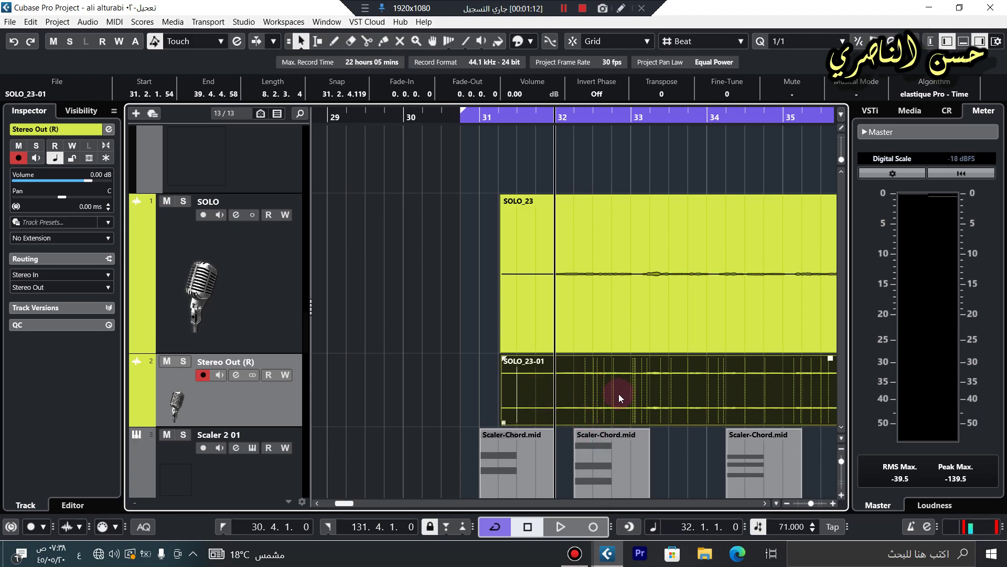
- Remove the rendered Stereo Out (R) track together with its events
right_click(259, 409)
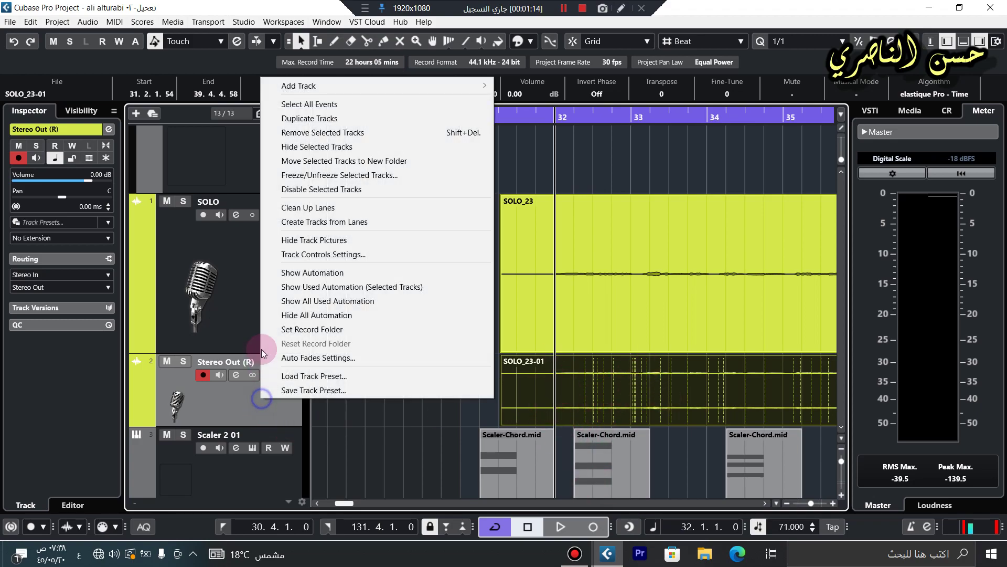
left_click(317, 132)
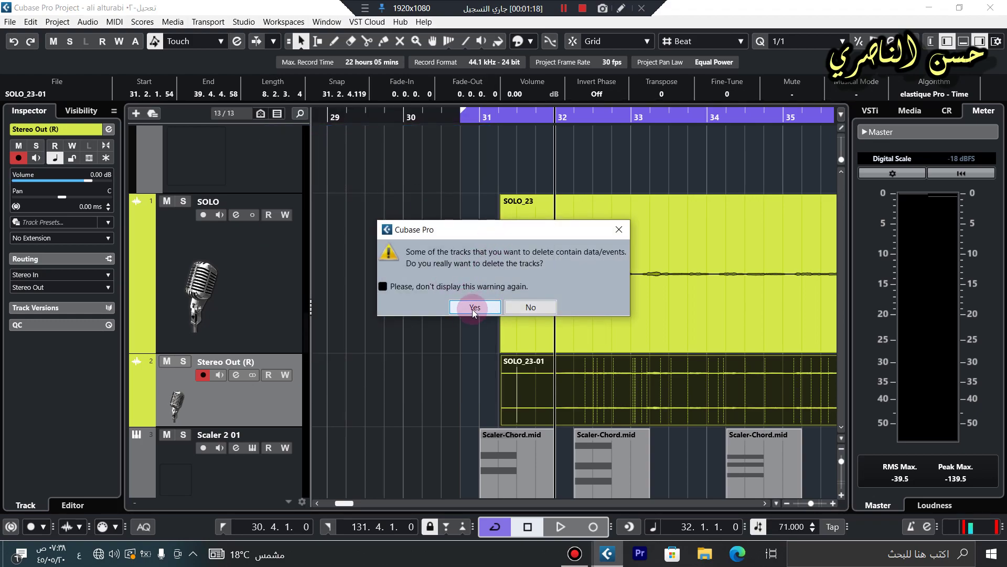
left_click(474, 307)
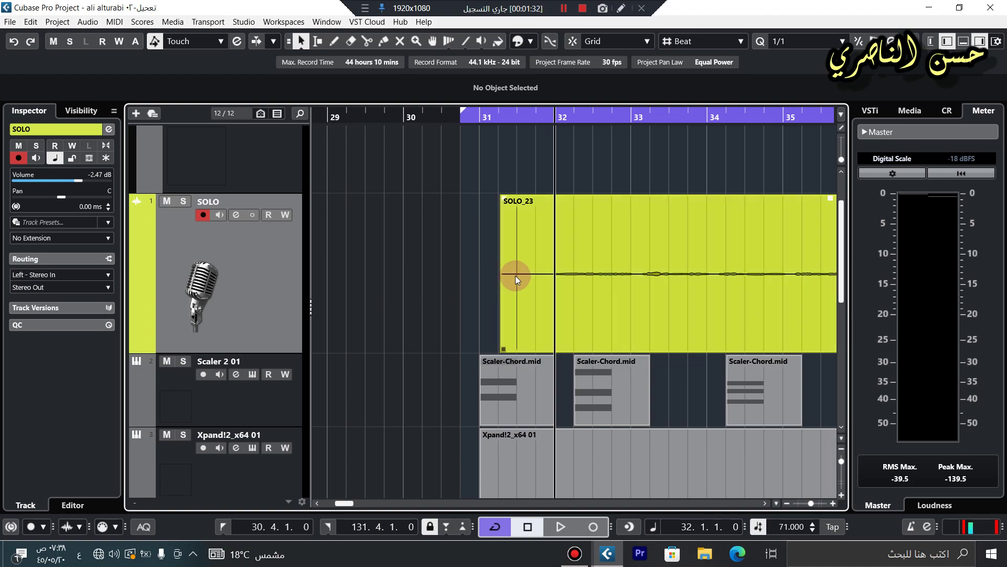
- With snap turned on, split the SOLO_23 event at bar 32 and delete the part before it
left_click_drag(533, 119, 273, 291)
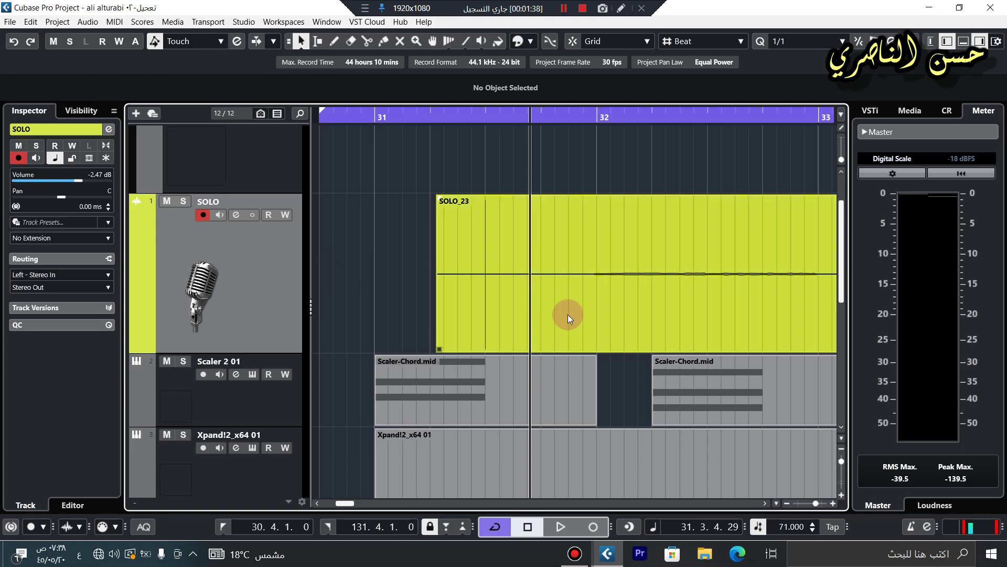
right_click(591, 298)
left_click(634, 301)
left_click(599, 304)
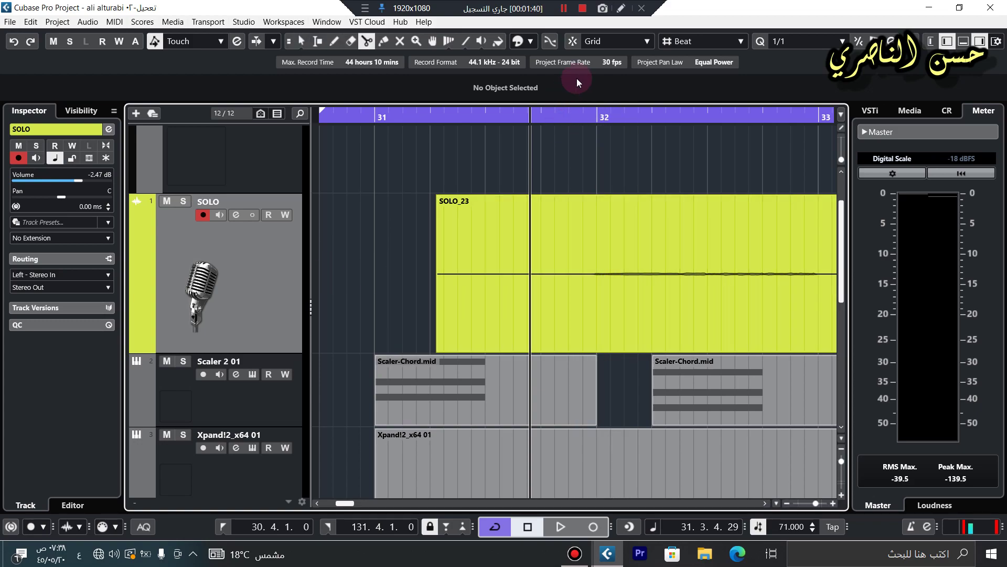
left_click(571, 40)
left_click(603, 291)
right_click(543, 285)
left_click(597, 284)
left_click(546, 236)
left_click(301, 42)
left_click(639, 296)
left_click(539, 288)
- Open the VocalChain insert in the SOLO track's channel settings and examine its Imager, Reverb and Delay send modules
left_click(234, 215)
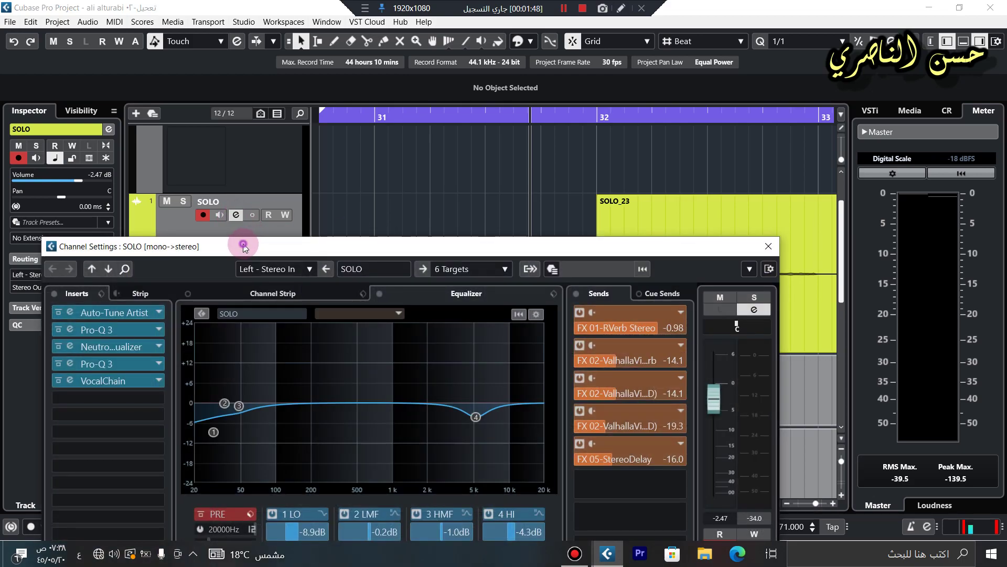
left_click_drag(253, 239, 323, 154)
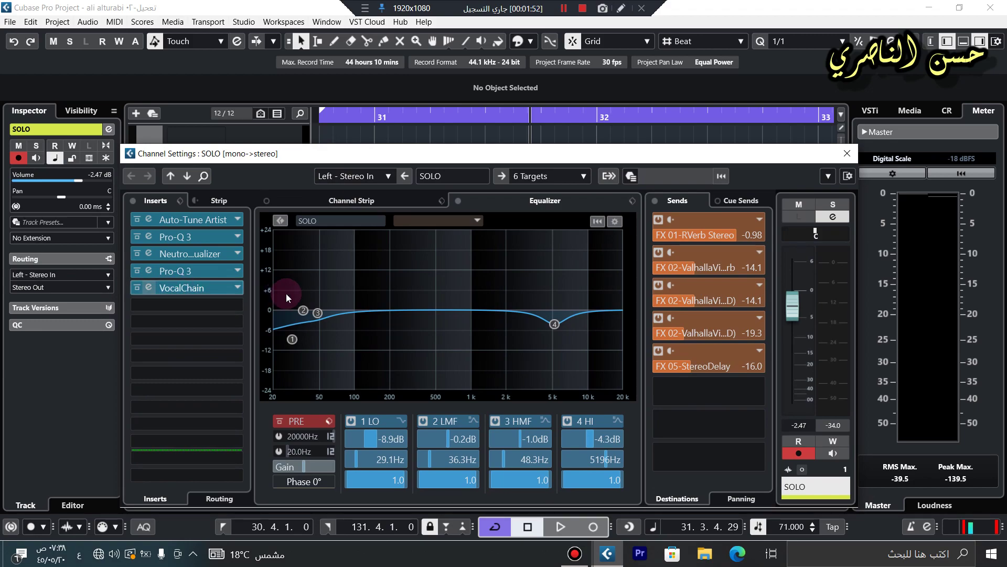
left_click(149, 288)
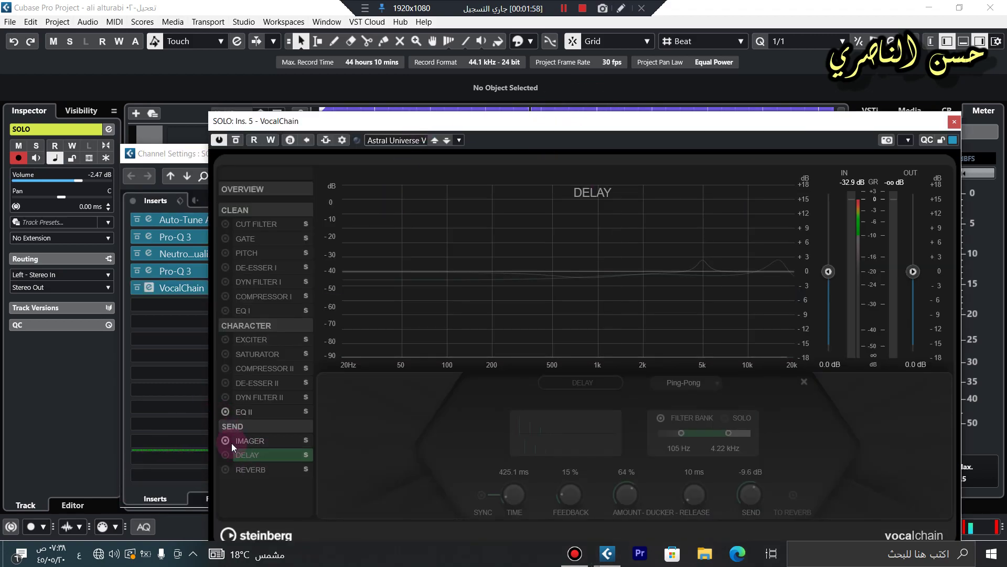
left_click(260, 442)
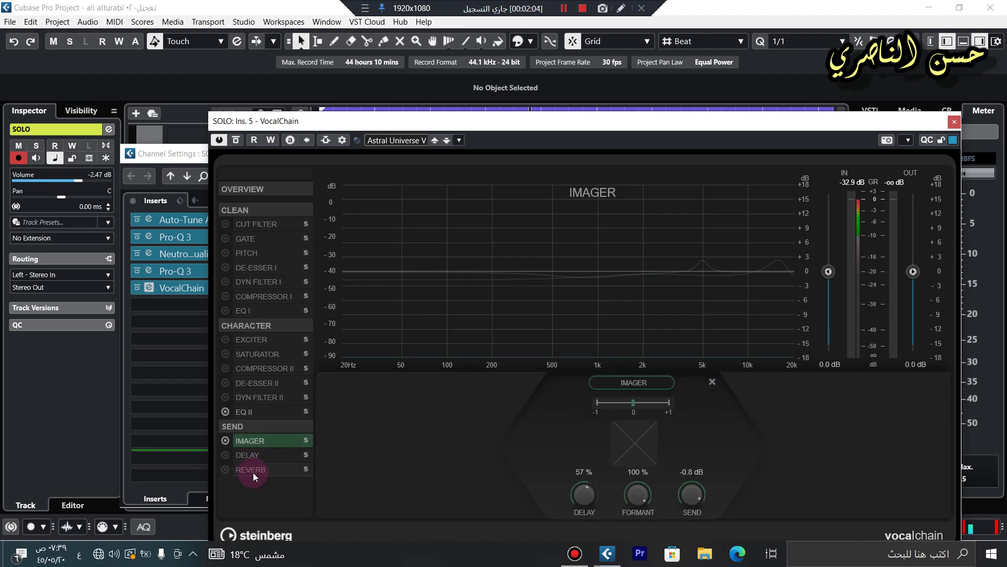
left_click(253, 472)
left_click(251, 457)
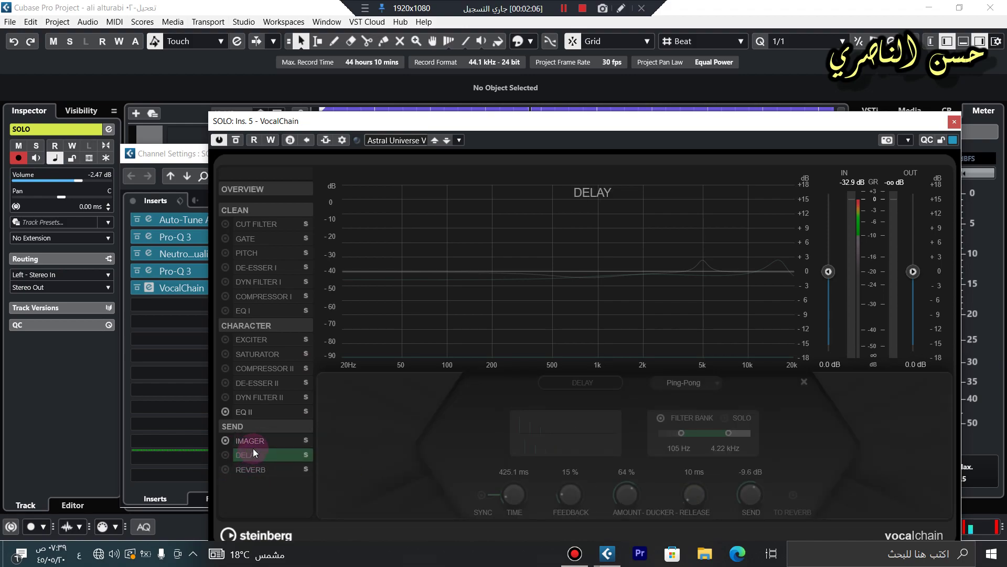
left_click(257, 441)
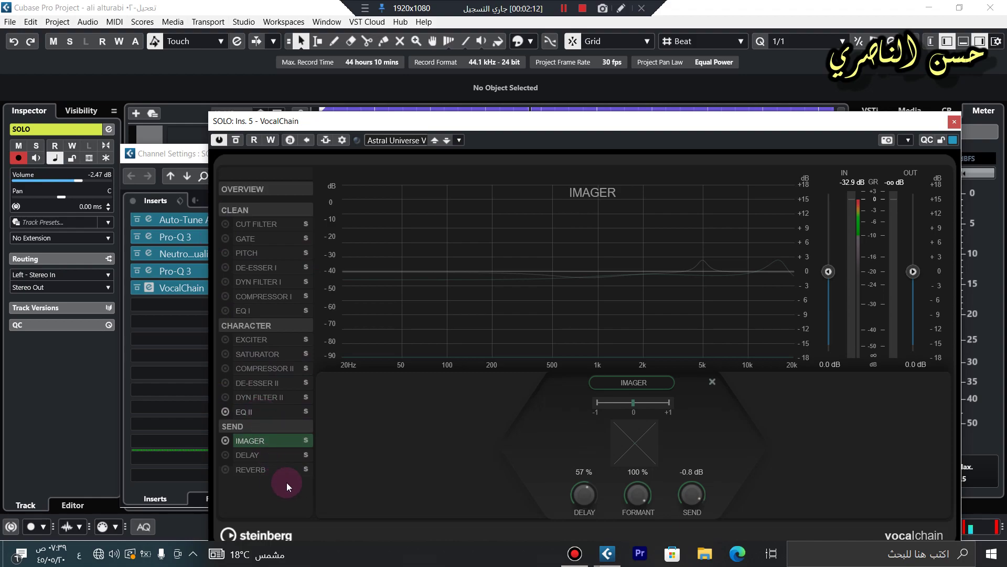
- Switch on the Delay module in the SOLO track's VocalChain insert, keeping Ping-Pong mode, and close the plug-in and channel settings
left_click(574, 553)
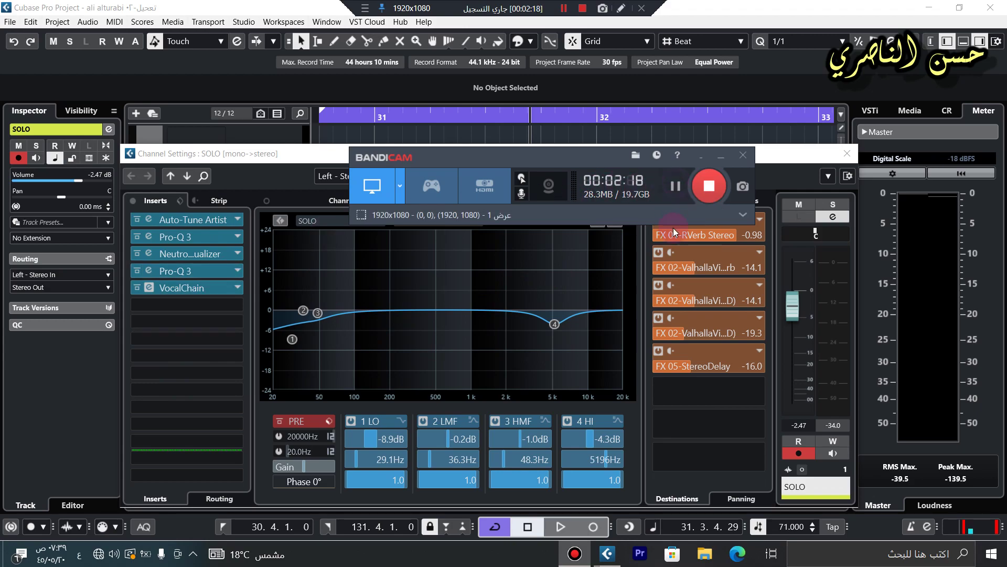
left_click(173, 289)
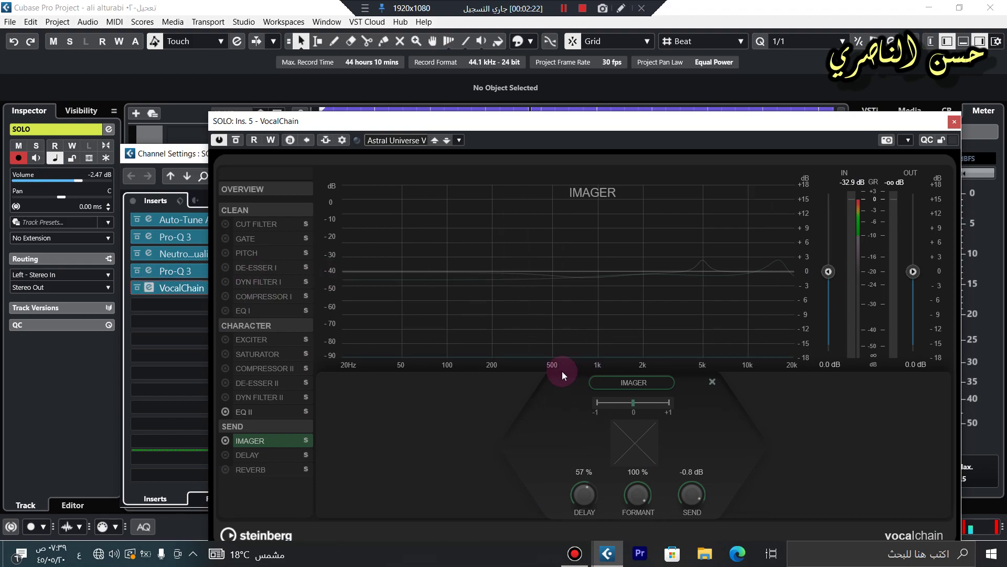
left_click(251, 454)
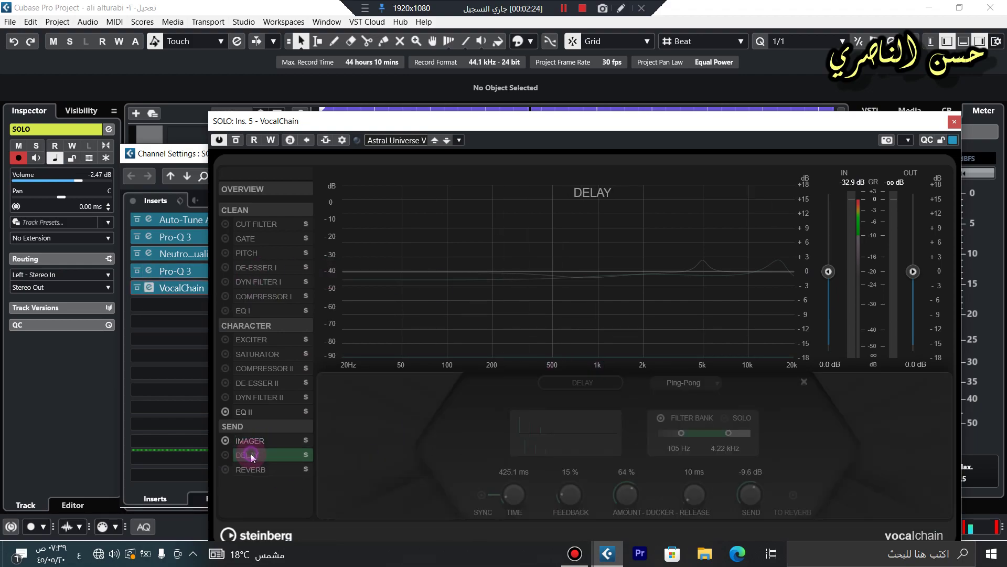
left_click(224, 456)
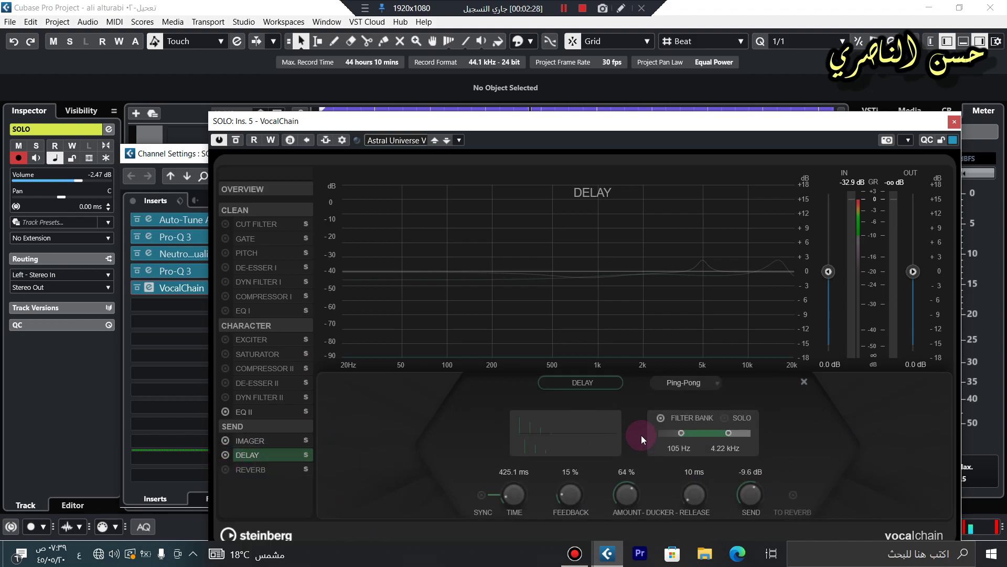
left_click(688, 383)
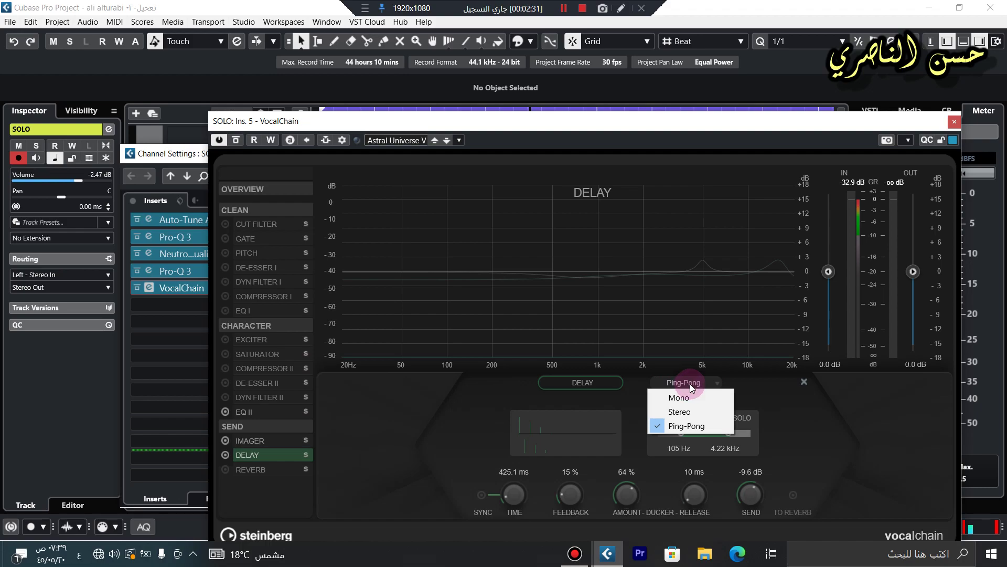
left_click(546, 72)
left_click_drag(577, 121, 543, 25)
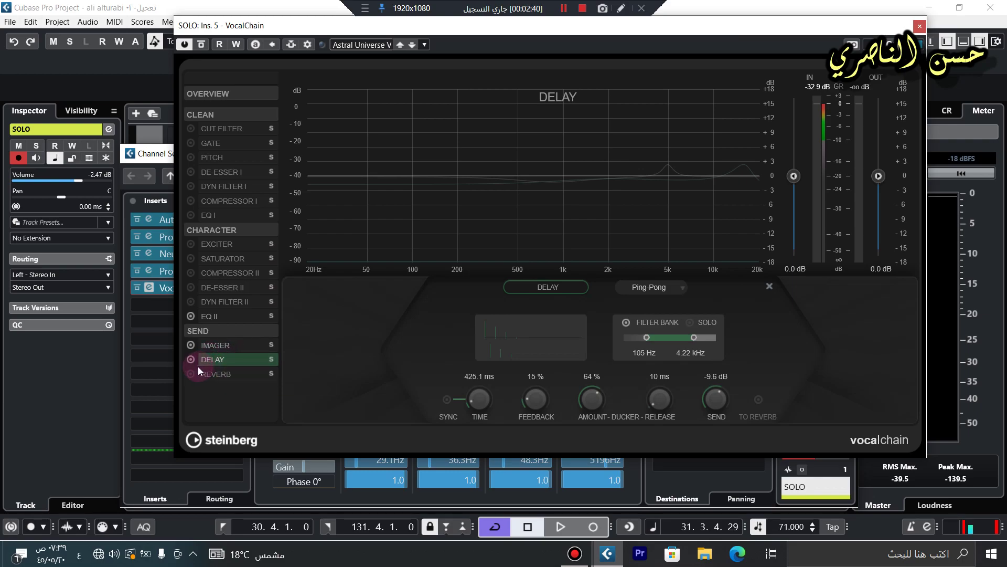
left_click(920, 26)
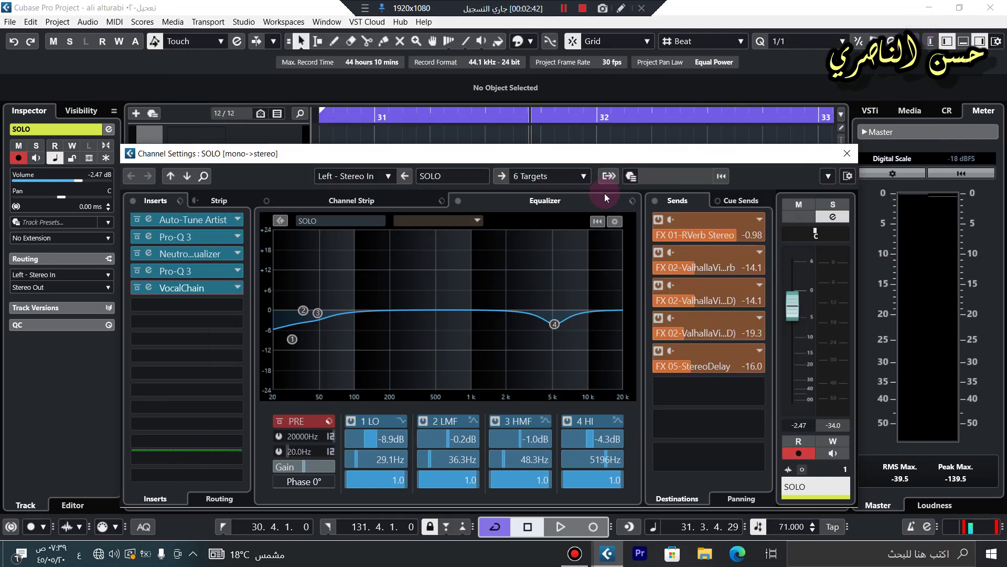
left_click(845, 151)
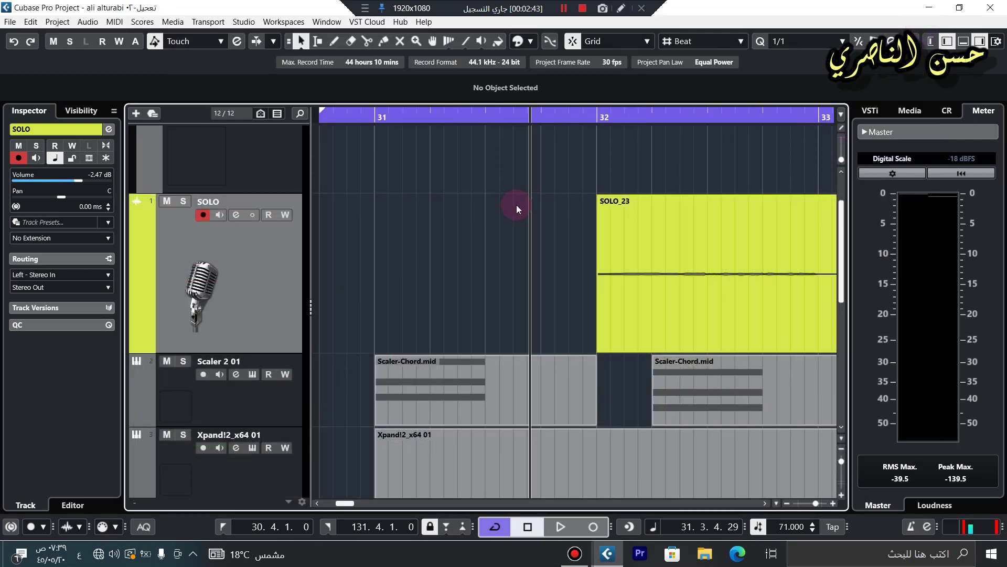
- Place the playback cursor at bar 32 and switch the SOLO track's channel configuration from mono to stereo
left_click_drag(600, 113, 596, 94)
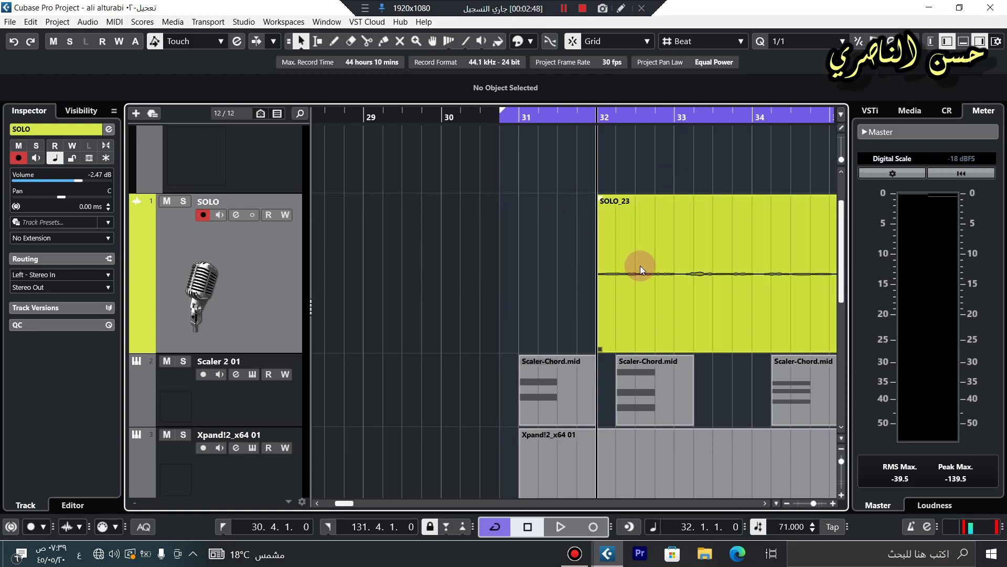
left_click(253, 215)
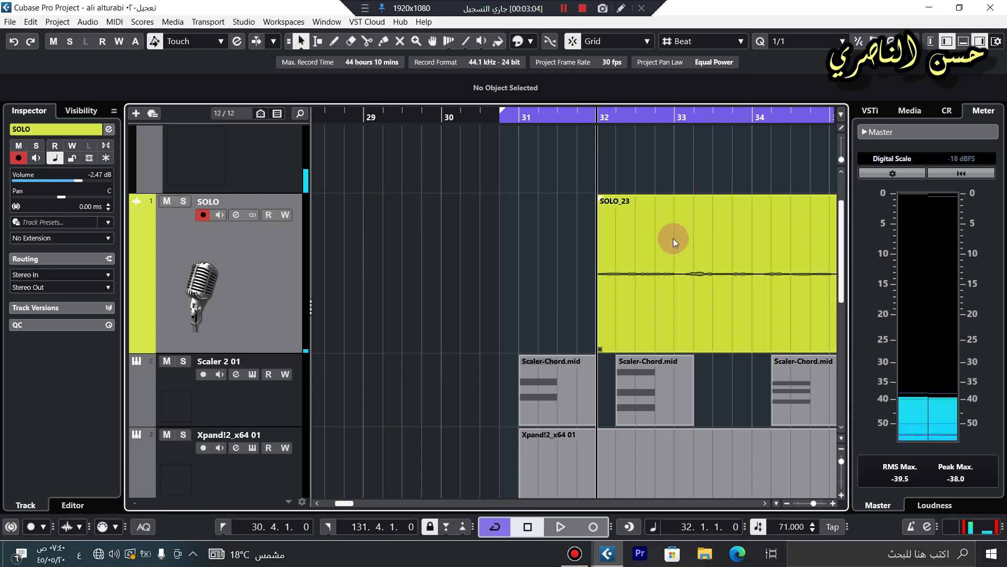
left_click(253, 213)
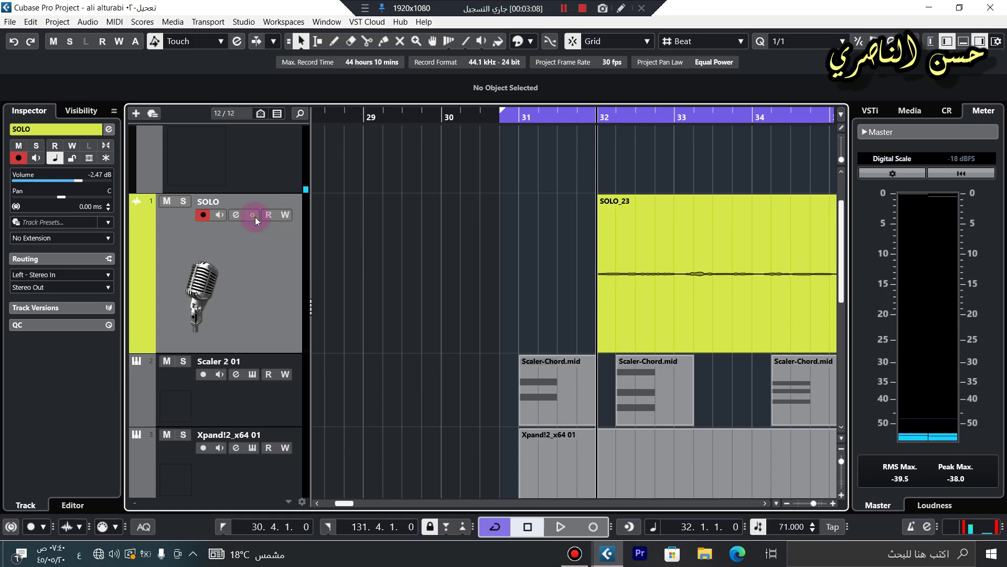
left_click(256, 216)
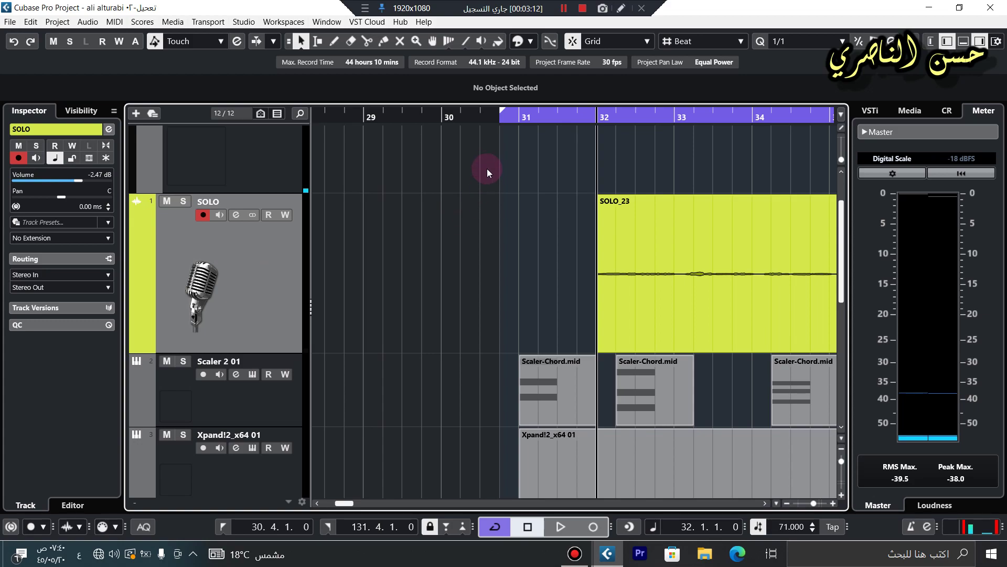
- Play the project back from bar 30.4 and again from bar 31
left_click(504, 116)
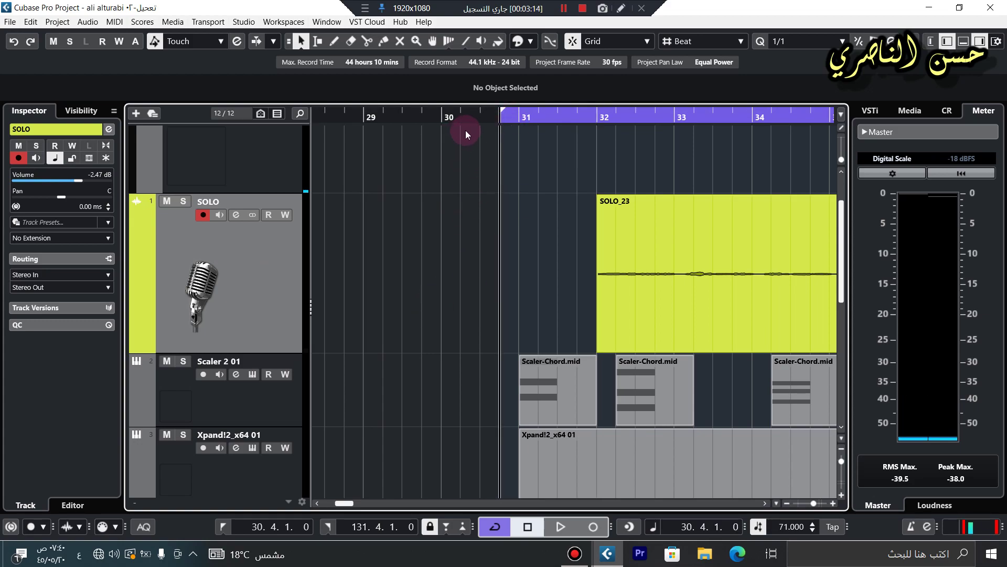
scroll(505, 113, "up", 3)
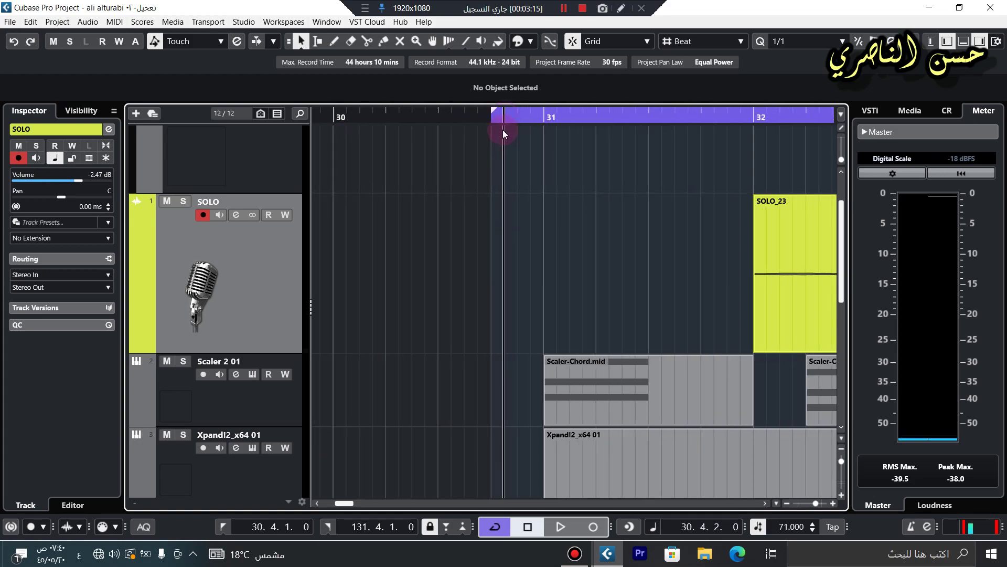
left_click(597, 531)
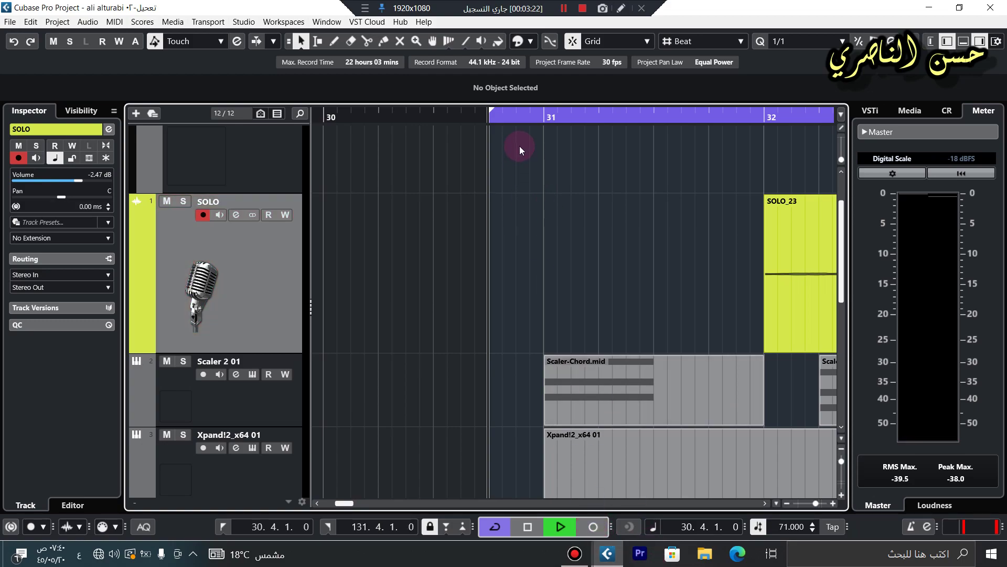
left_click(546, 114)
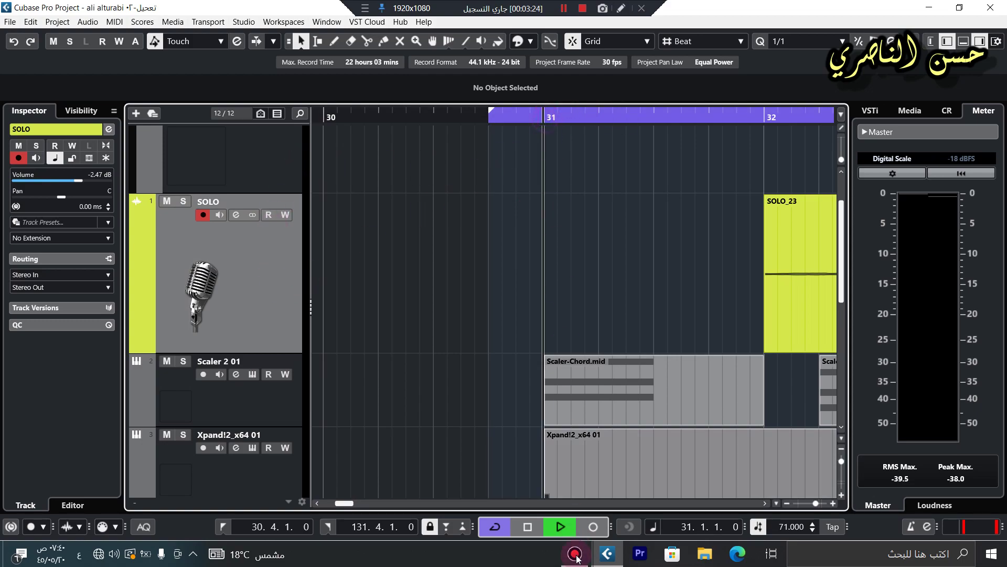
left_click(600, 529)
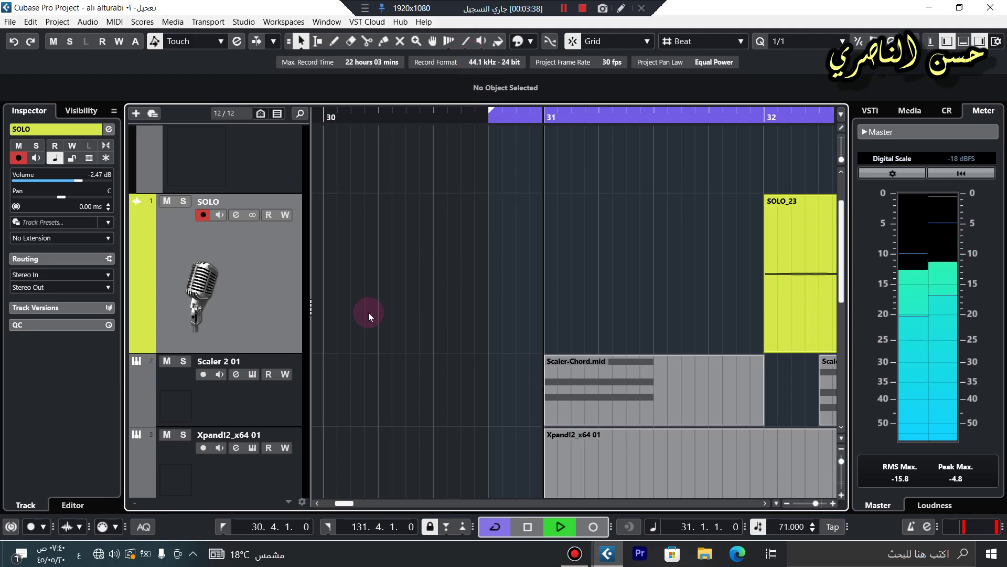
- Move the SOLO_23 event earlier so that it starts at bar 31, and deselect it
left_click_drag(795, 246, 575, 243)
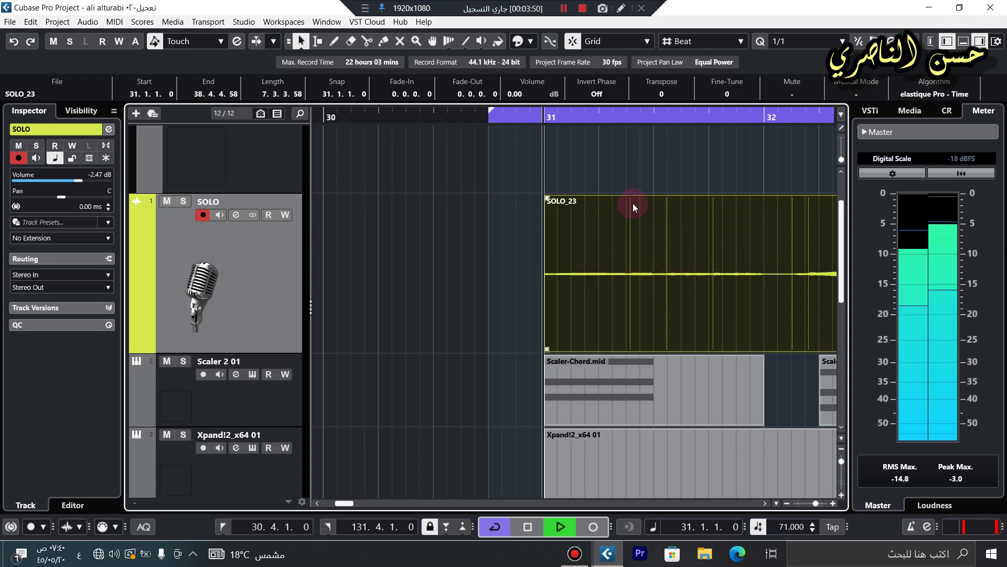
left_click(634, 164)
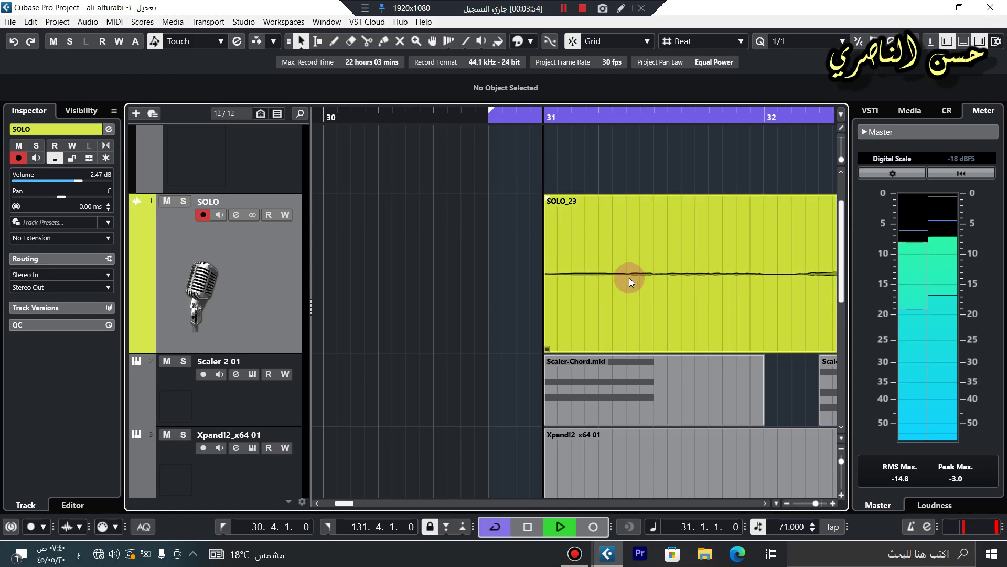
scroll(564, 115, "down", 3)
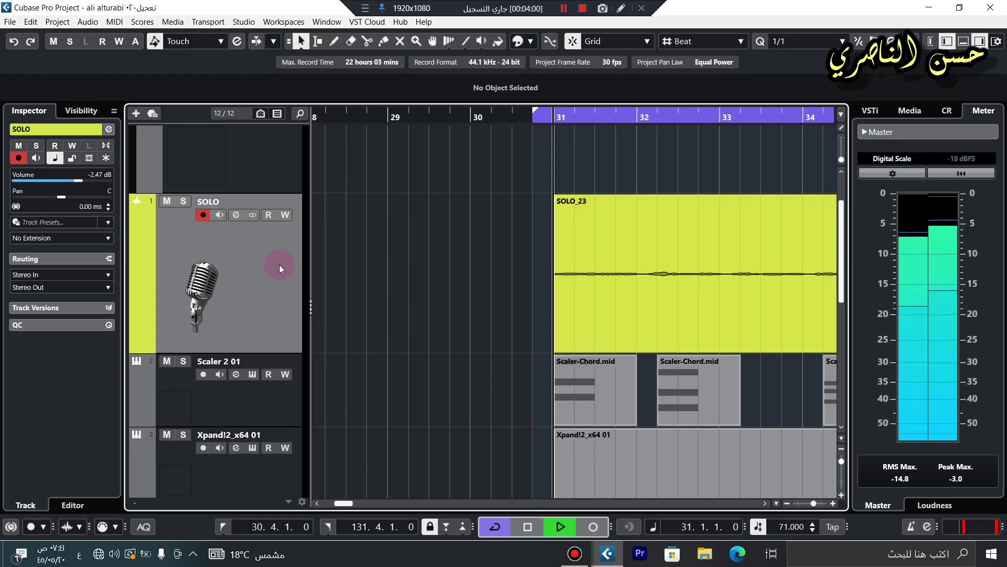
- Open the VocalChain insert in the SOLO channel settings and review the Delay module's mode options, keeping Ping-Pong
left_click(238, 215)
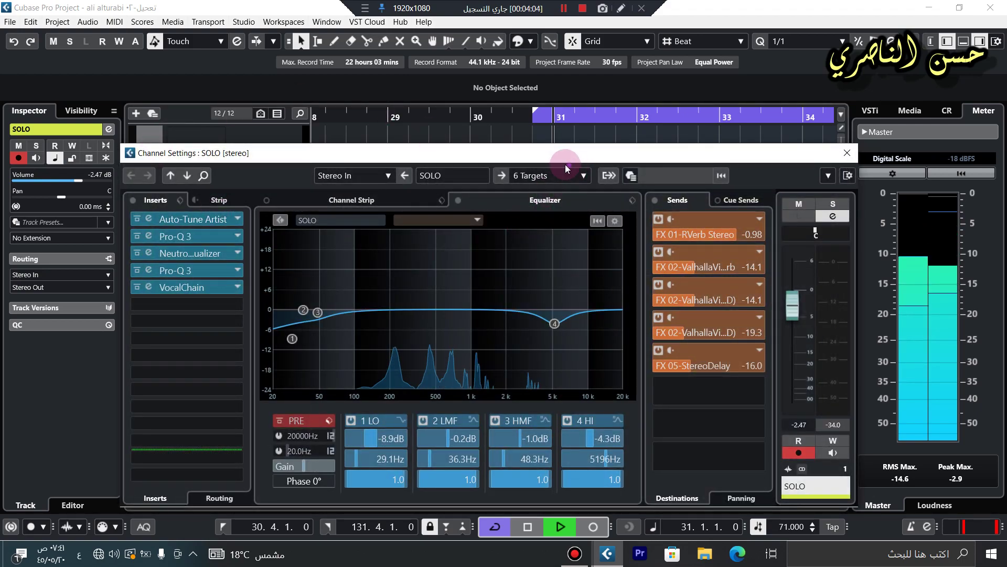
left_click(164, 288)
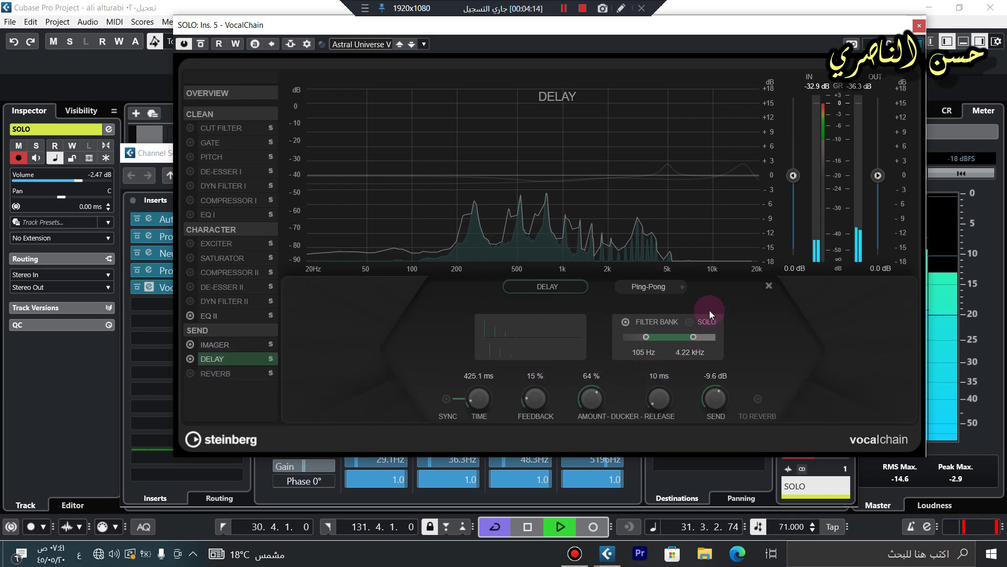
left_click(666, 288)
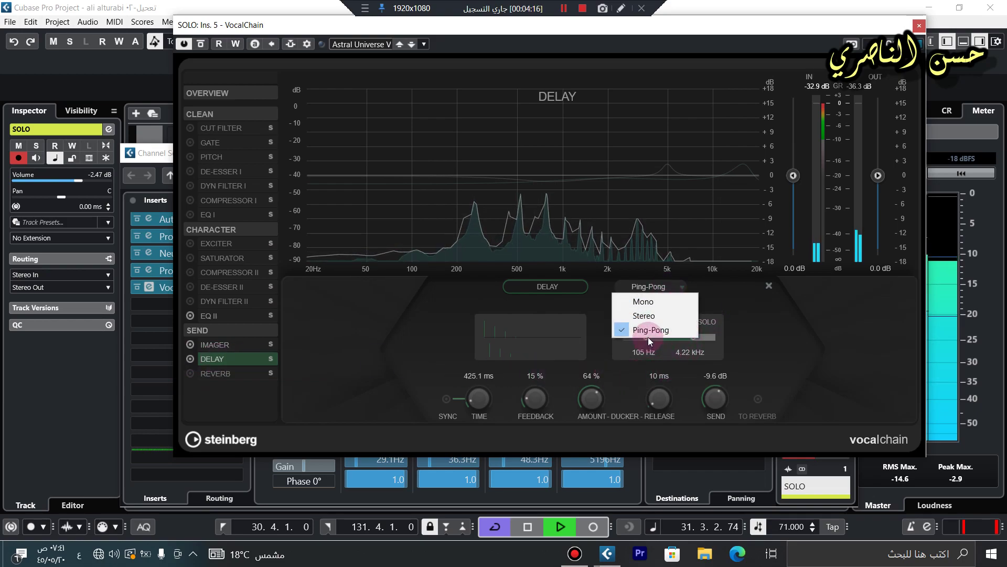
left_click(660, 331)
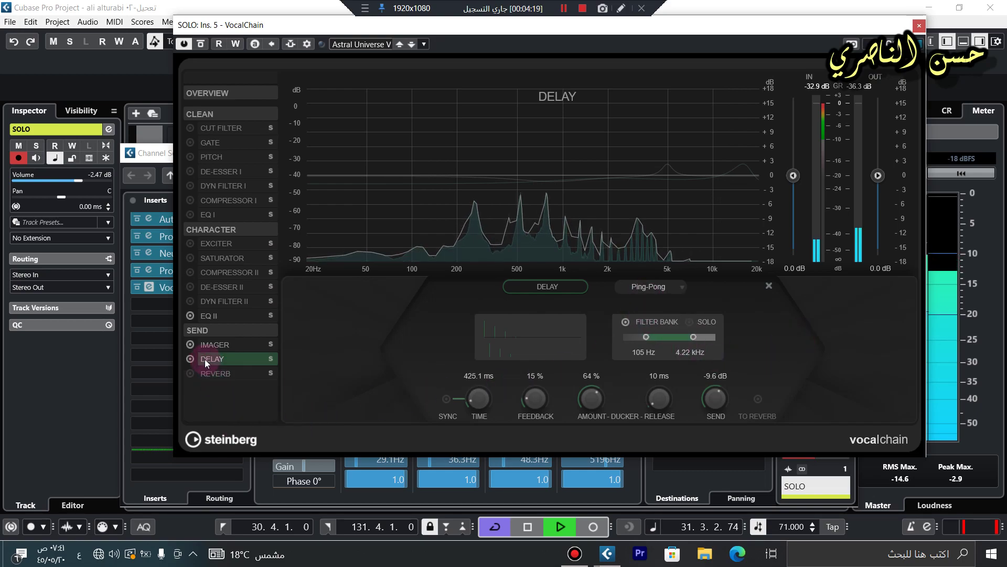
left_click(659, 288)
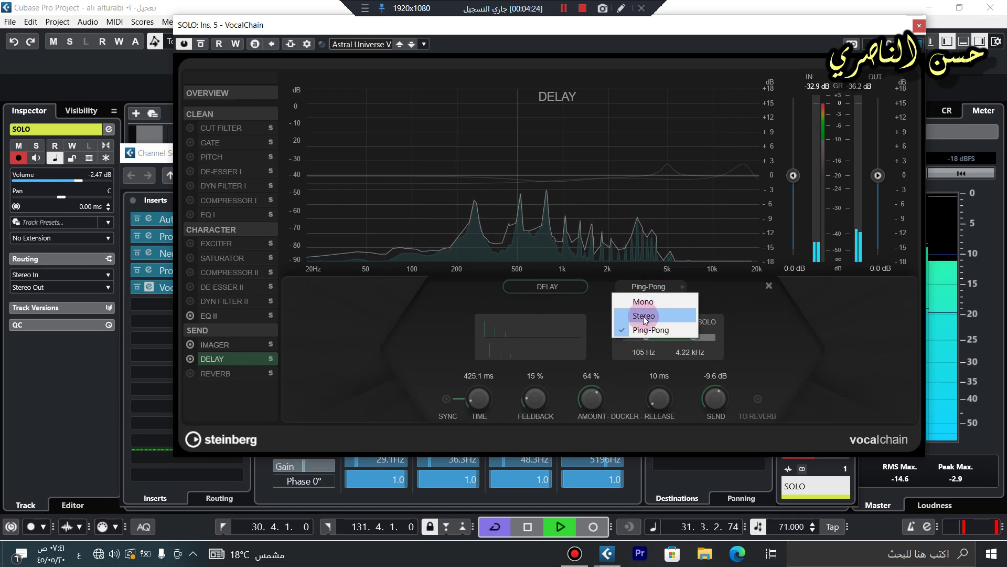
left_click(624, 329)
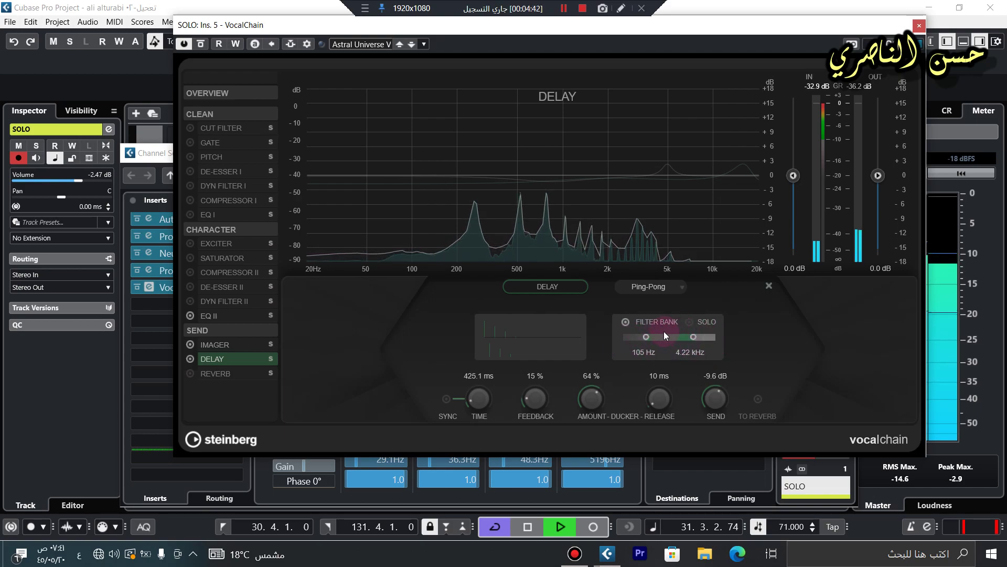
- Widen the Delay module's filter bank to 20 Hz–20.00 kHz and raise its send level to 0.0 dB
left_click(648, 336, "ctrl")
left_click_drag(695, 336, 761, 341)
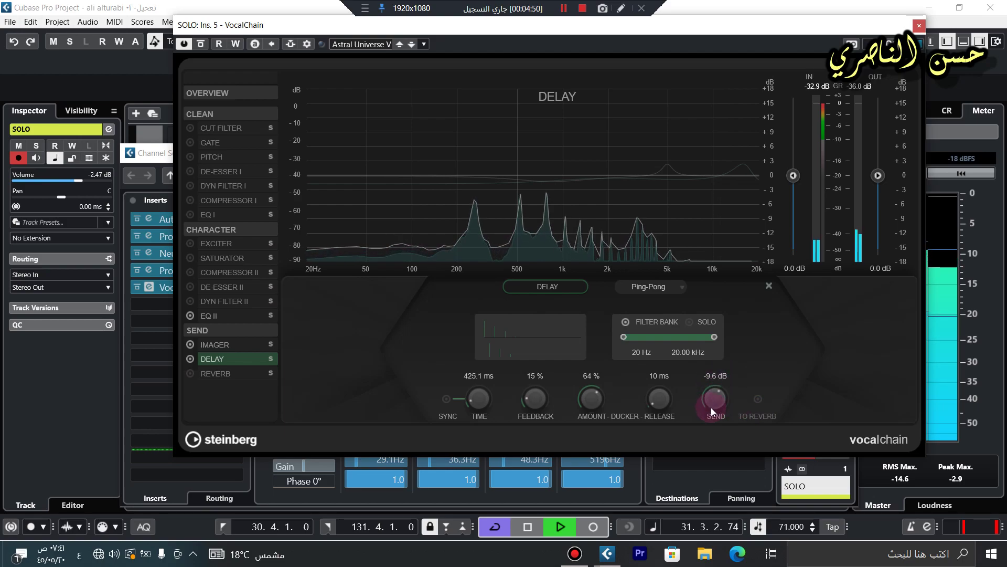
left_click_drag(712, 408, 734, 358)
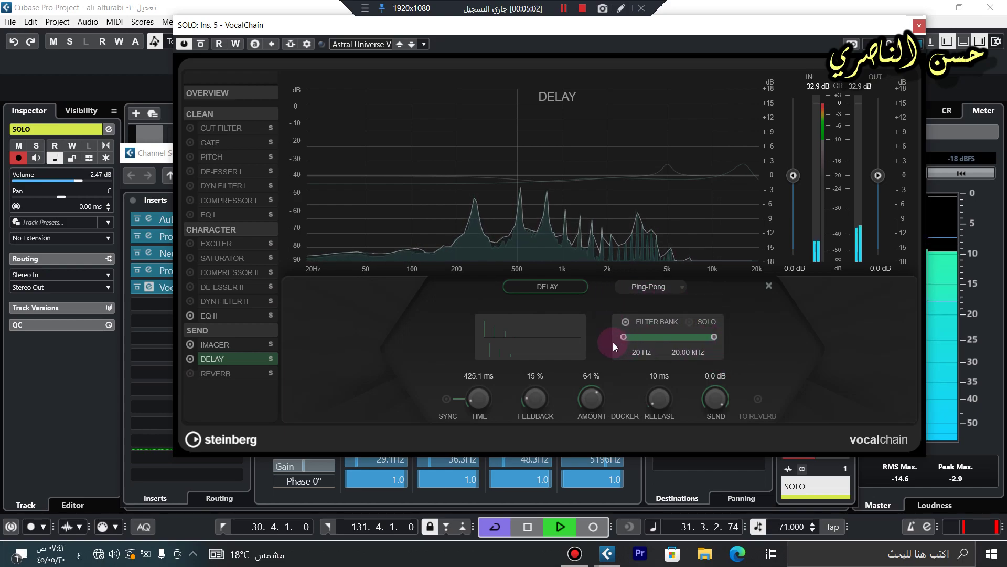
- Narrow the Delay filter bank to 239 Hz–2.86 kHz and close the plug-in and channel settings
left_click_drag(623, 337, 669, 342)
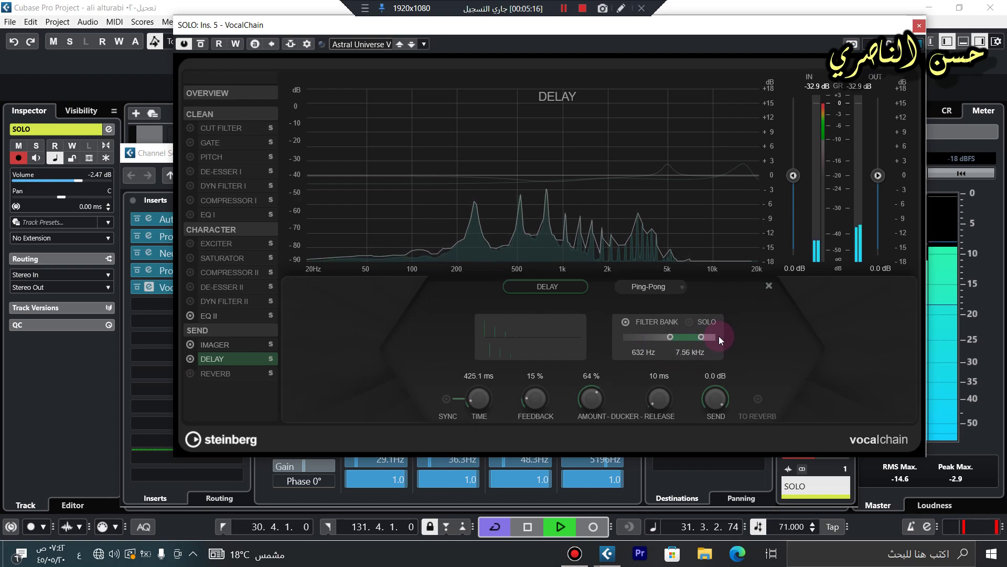
left_click(689, 322)
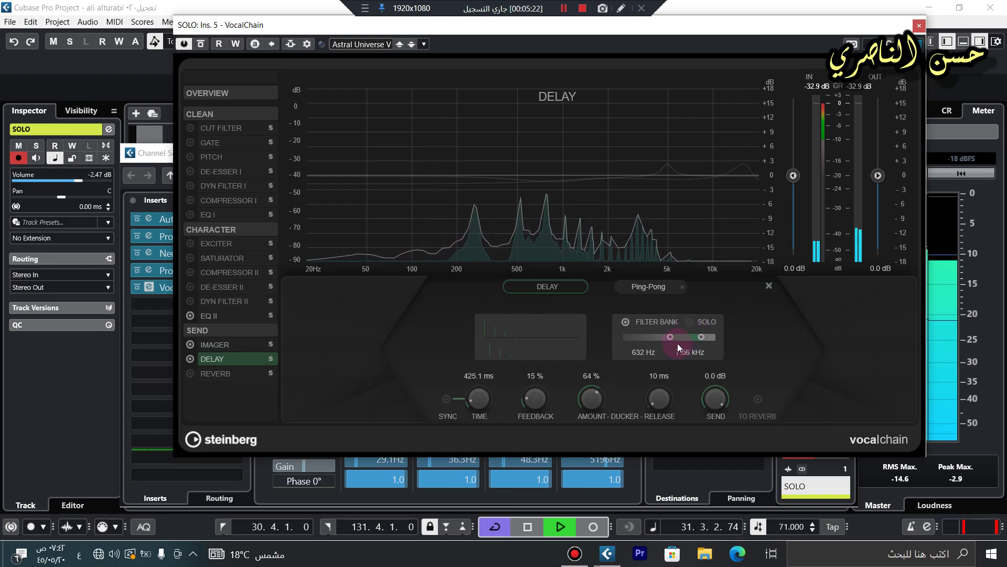
mouse_move(681, 335)
left_mouse_down()
mouse_move(647, 332)
mouse_move(672, 337)
left_mouse_up()
left_click(824, 231)
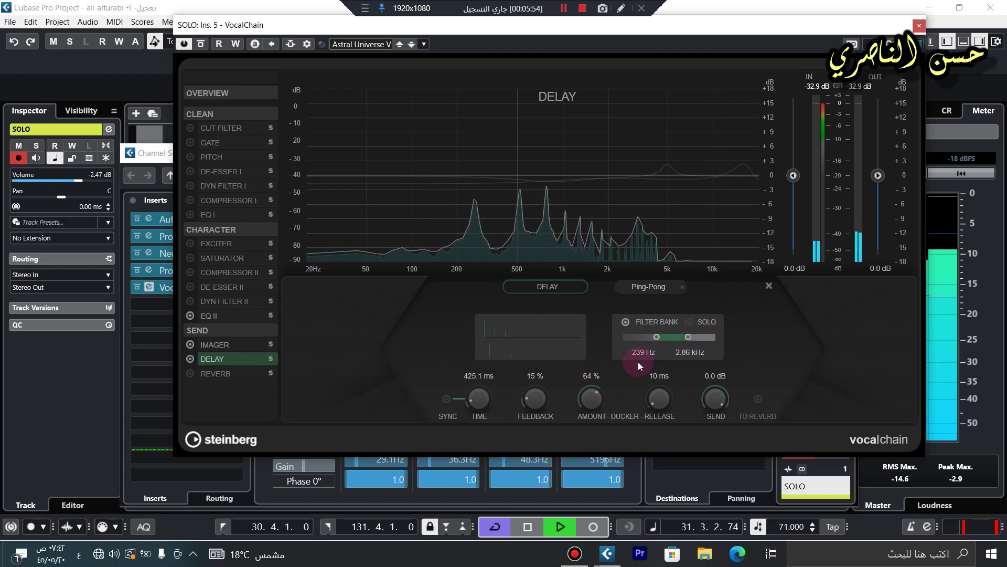
left_click(920, 26)
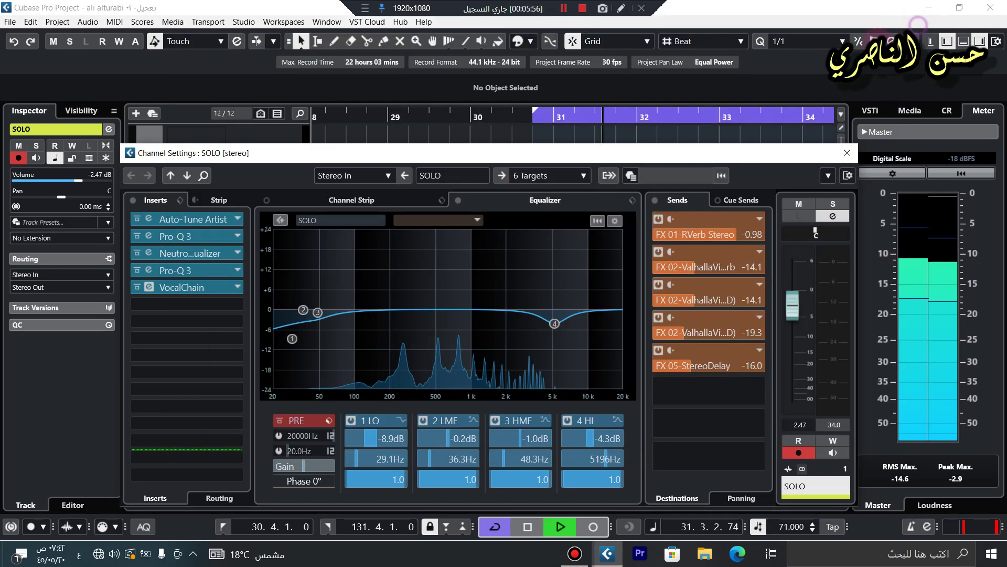
left_click(847, 152)
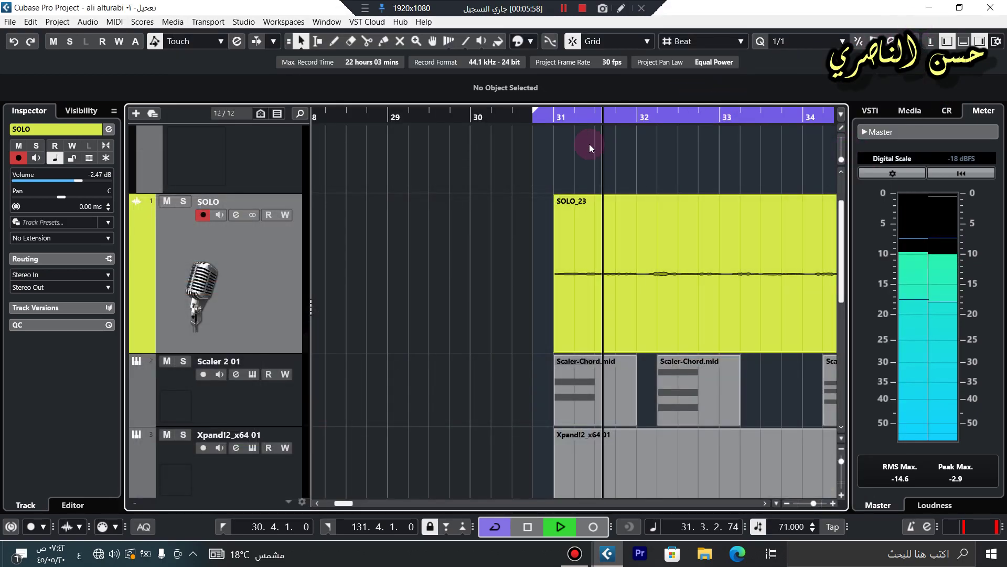
- Compare the SOLO track in mono during playback from bar 31, stop playback and restore its stereo channel configuration
left_click_drag(552, 114, 549, 100)
left_click(669, 274)
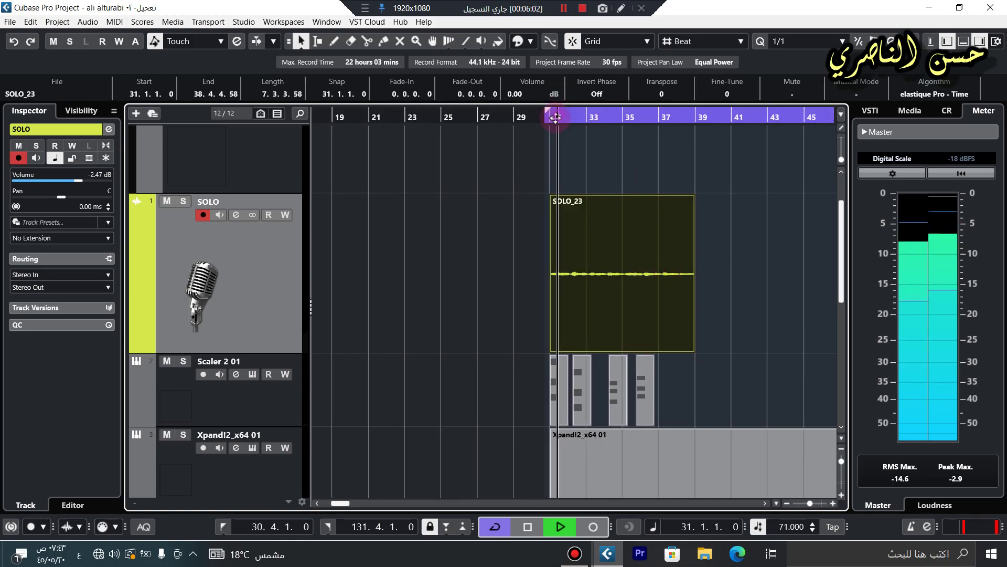
left_click_drag(560, 117, 423, 231)
left_click(252, 215)
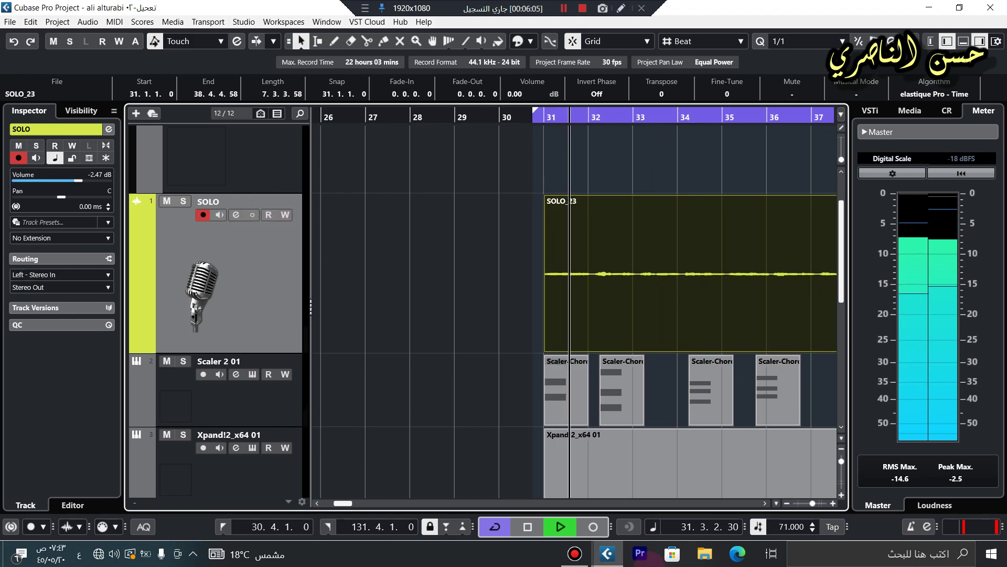
left_click(551, 521)
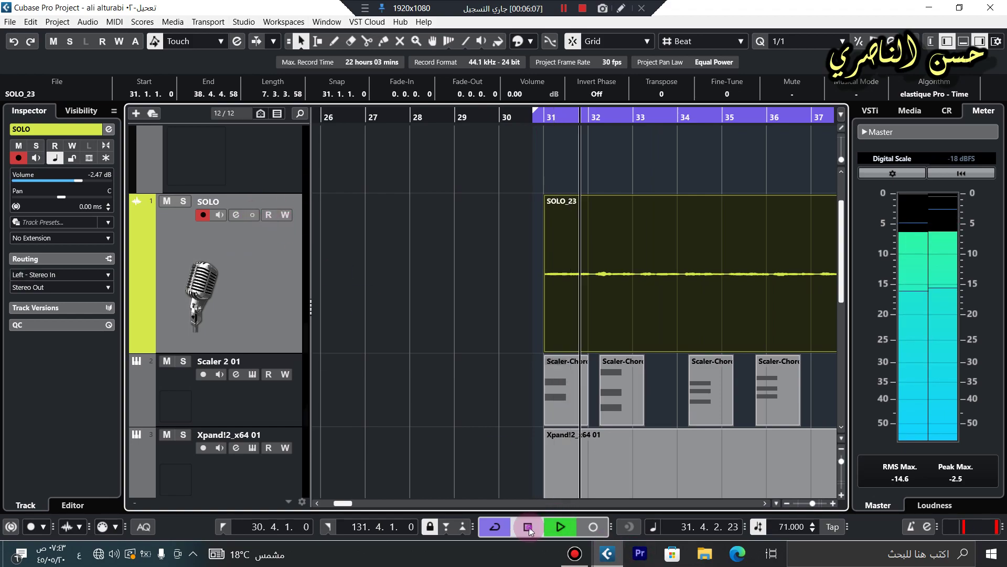
left_click(252, 217)
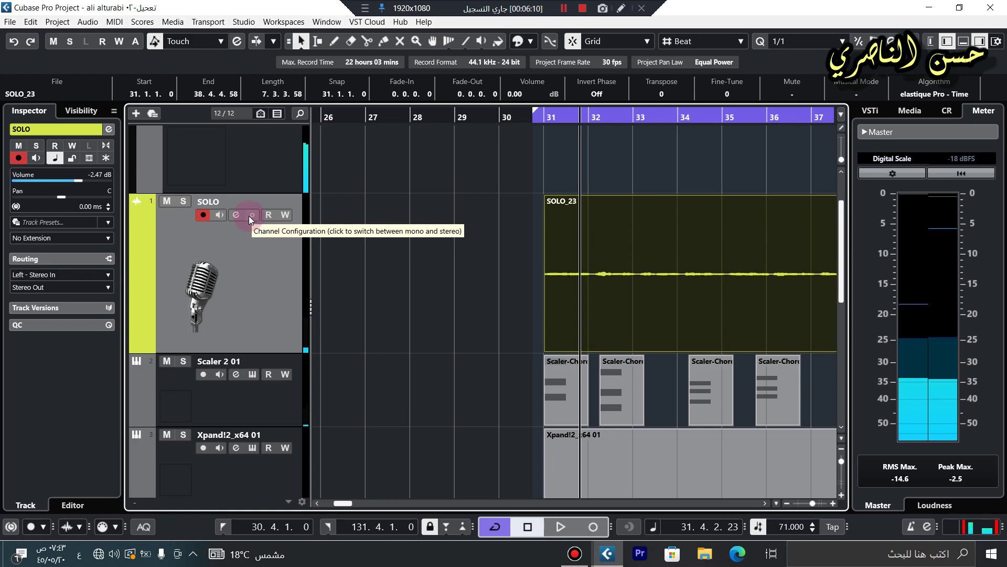
left_click(251, 216)
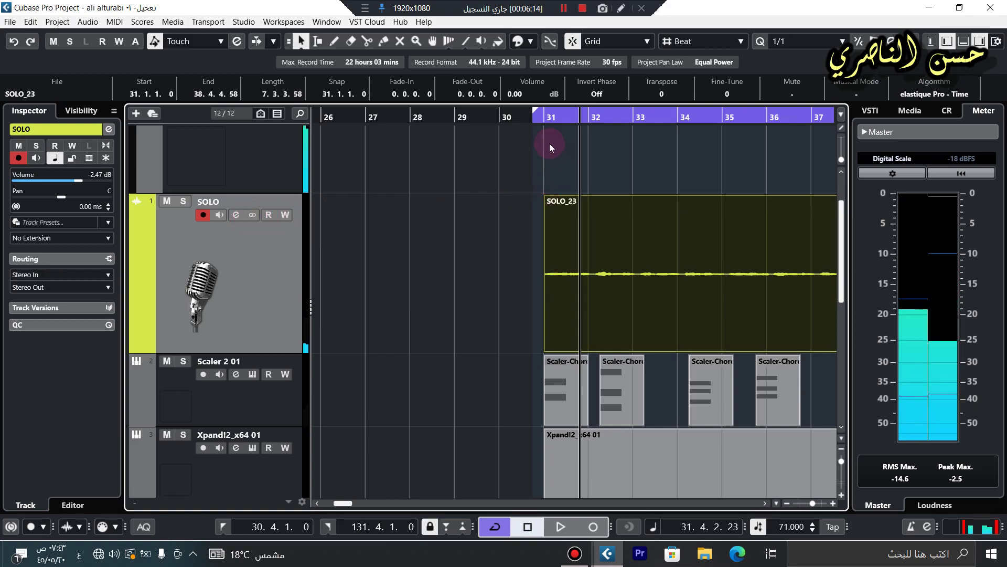
- Reopen the VocalChain insert from the SOLO track's channel settings and reposition its window
left_click(234, 214)
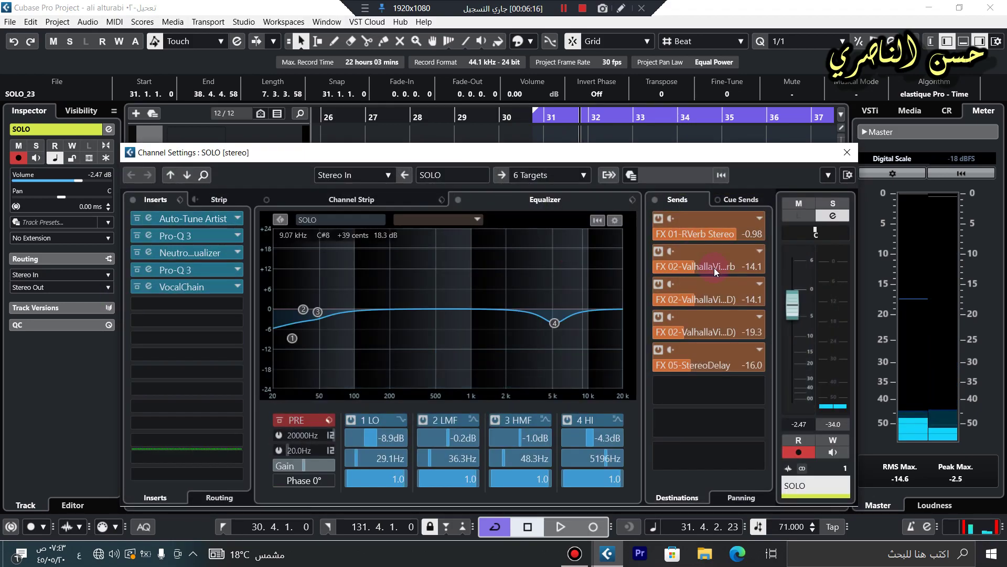
left_click(149, 286)
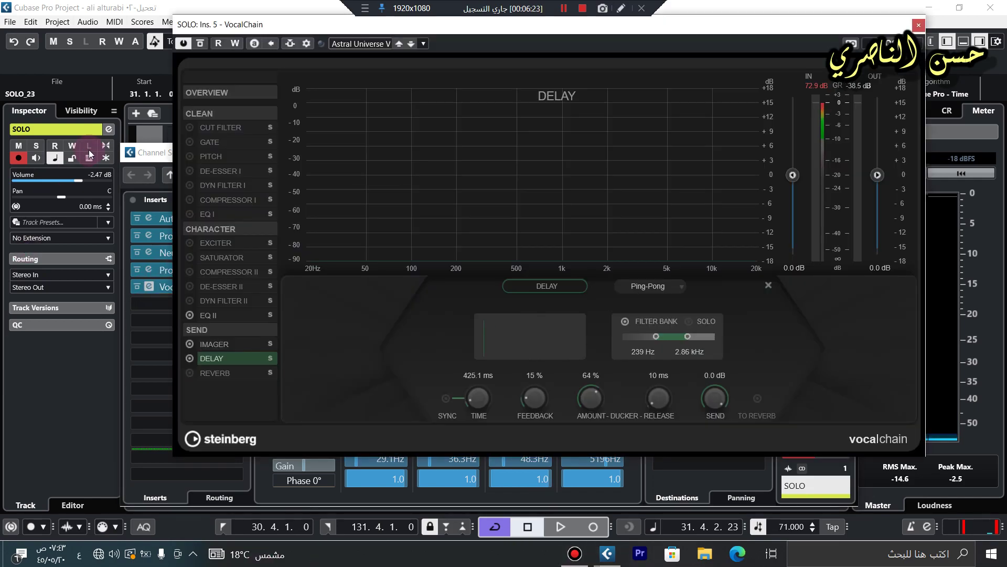
left_click(574, 300)
left_click(190, 100)
left_click_drag(259, 24, 241, 30)
left_click(476, 472)
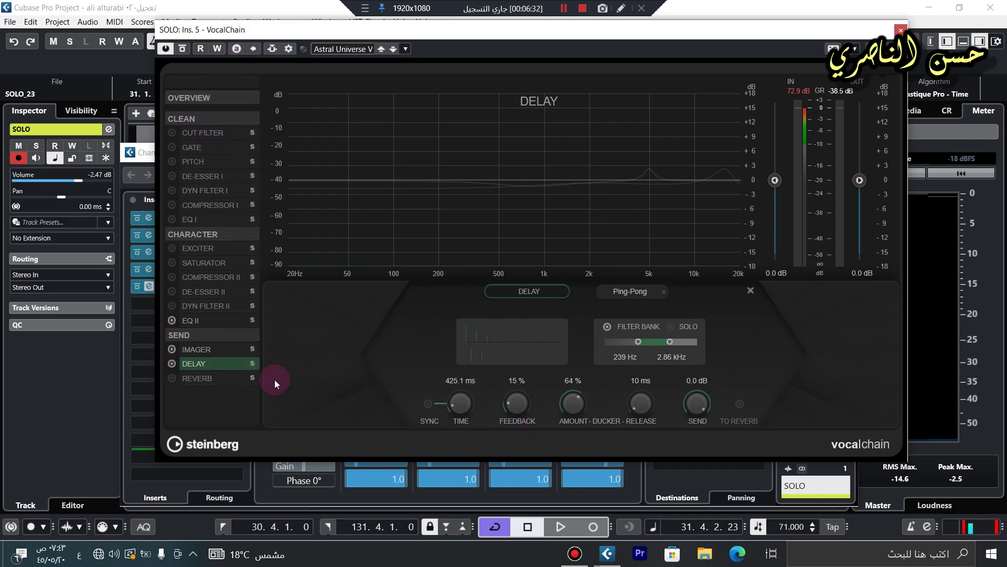
left_click_drag(201, 29, 229, 29)
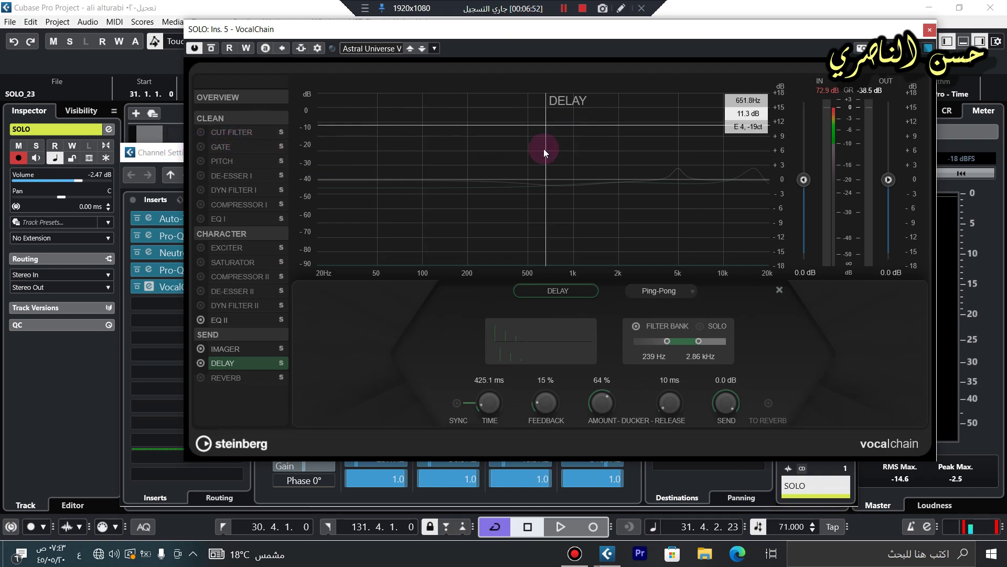
- Switch on VocalChain's Cut Filter with the high-cut frequency at 6.69 kHz, and switch on the Gate module
left_click(227, 135)
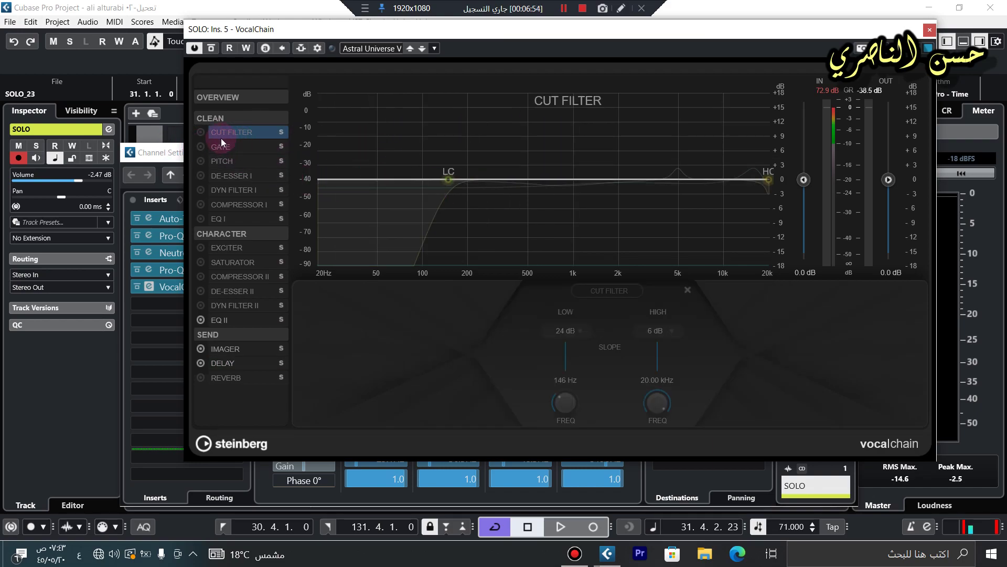
left_click(203, 134)
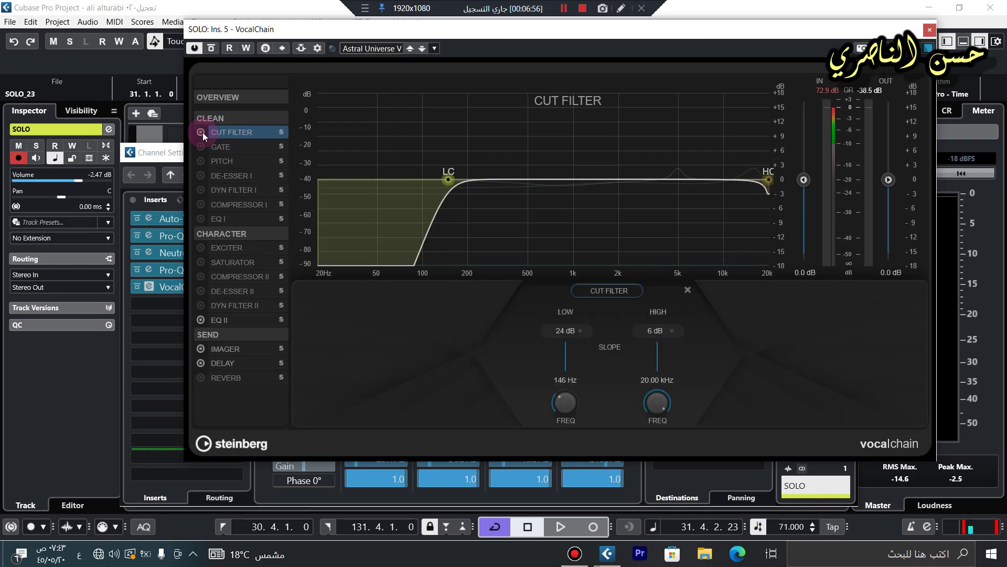
left_click_drag(767, 180, 698, 228)
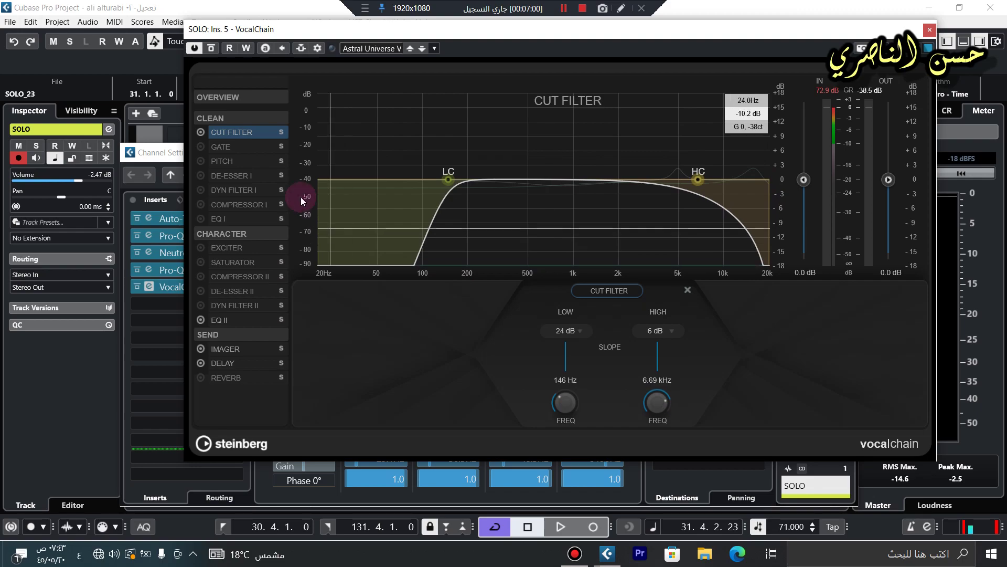
left_click(223, 147)
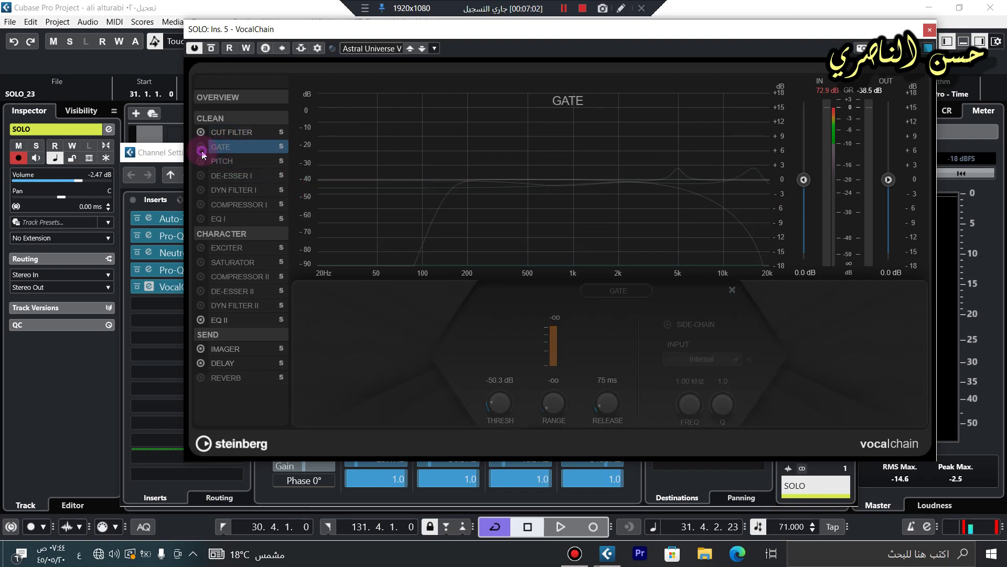
left_click(202, 148)
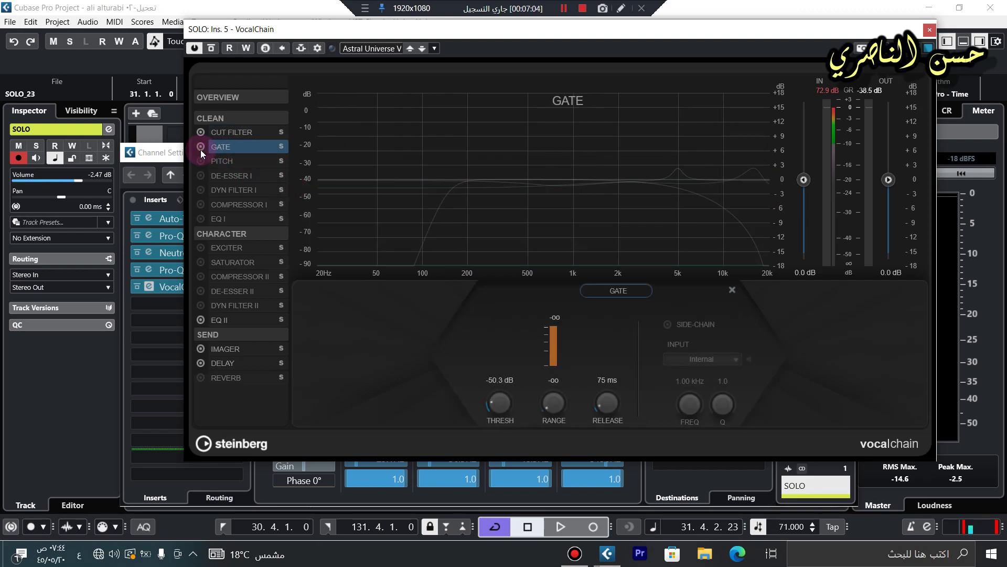
- Switch off VocalChain's Gate, and try the Pitch module with its Mix at 88 % before switching it off
left_click(200, 148)
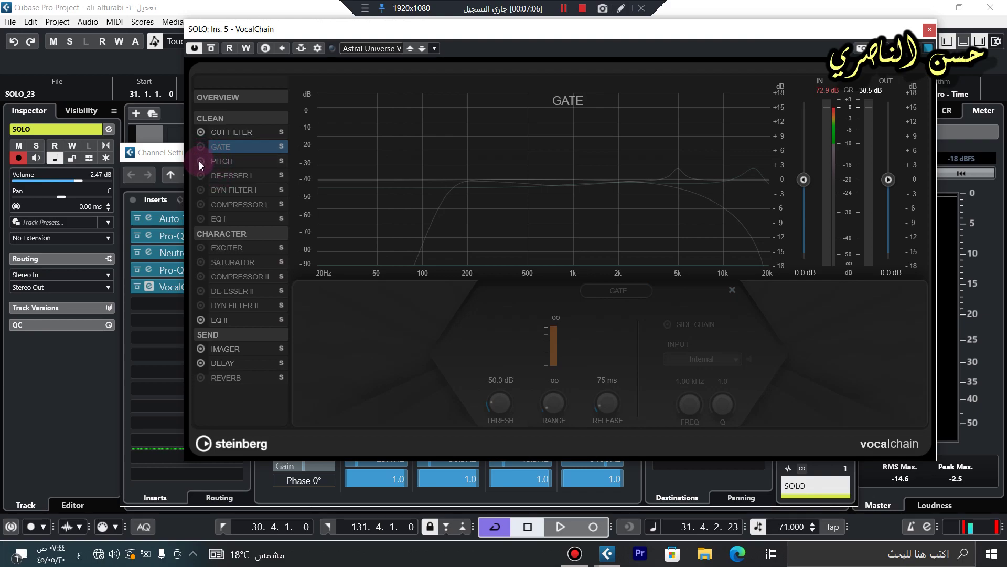
left_click(227, 163)
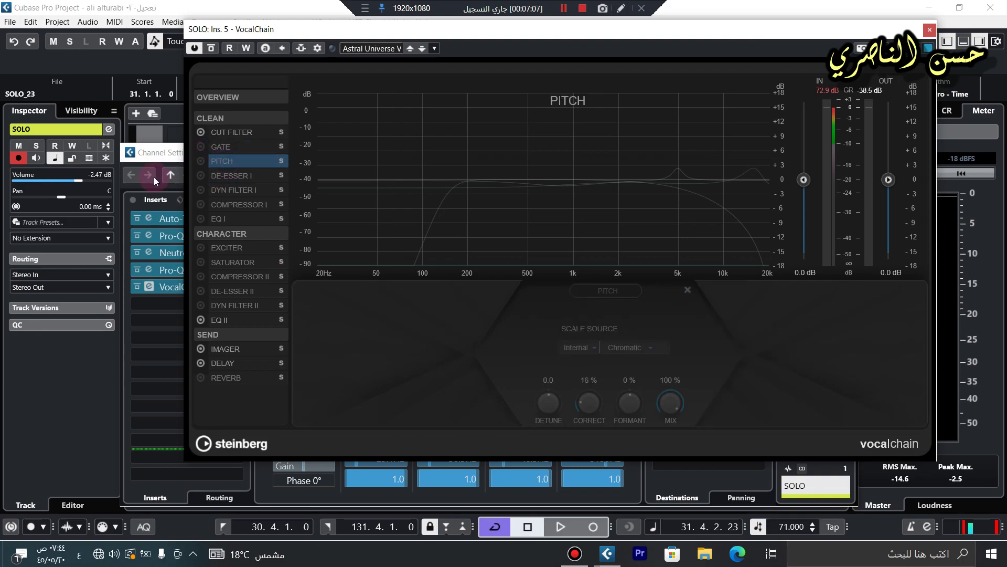
left_click(202, 162)
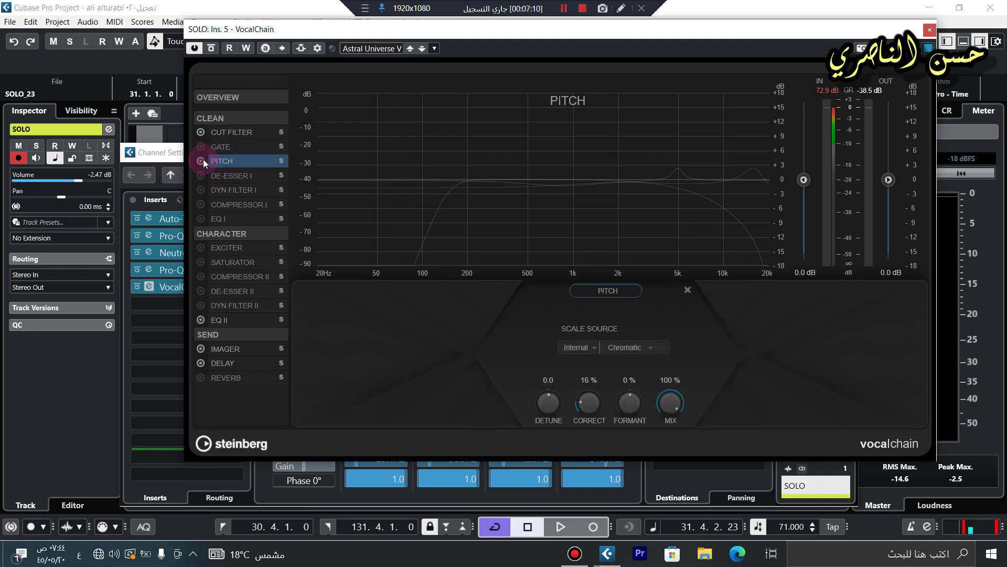
left_click(203, 162)
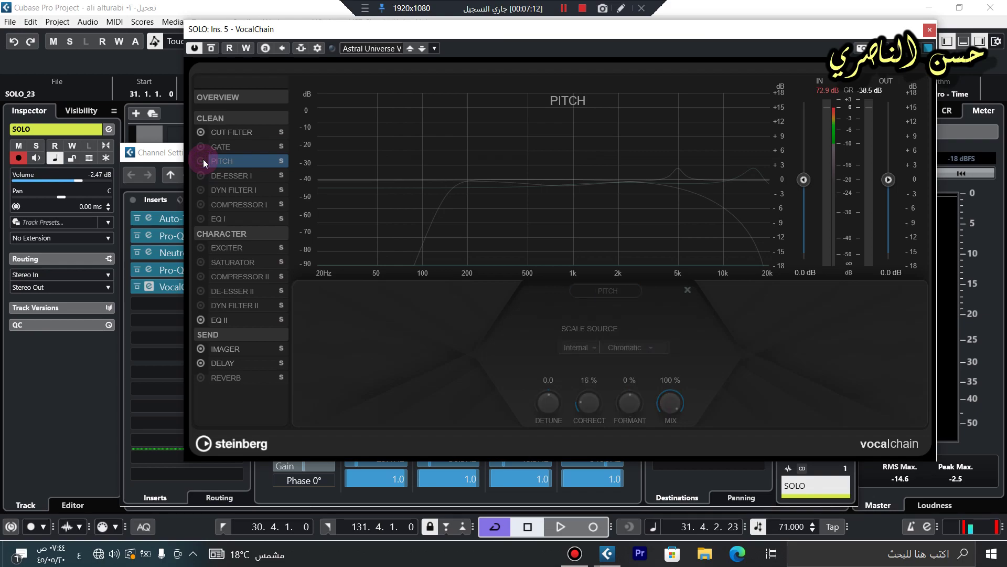
left_click(202, 162)
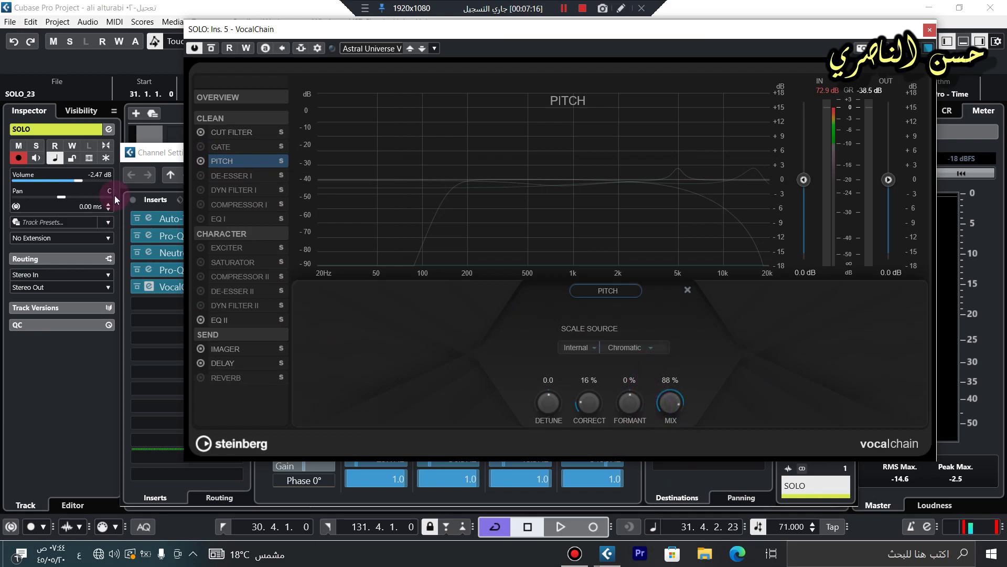
left_click(200, 161)
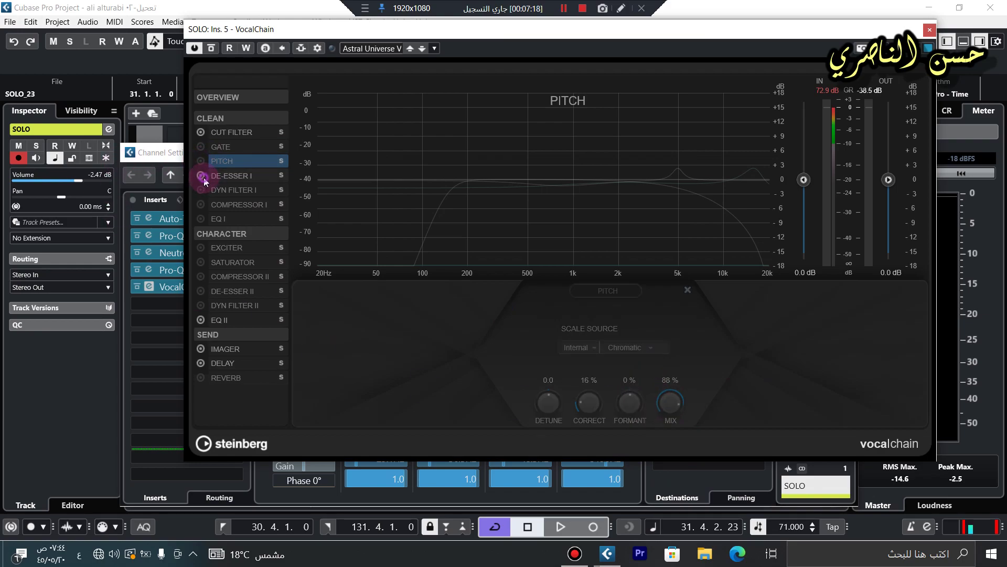
- Inspect De-Esser I's frequency range, switch that module off, and switch on Dyn Filter I with its settings displayed
left_click(242, 178)
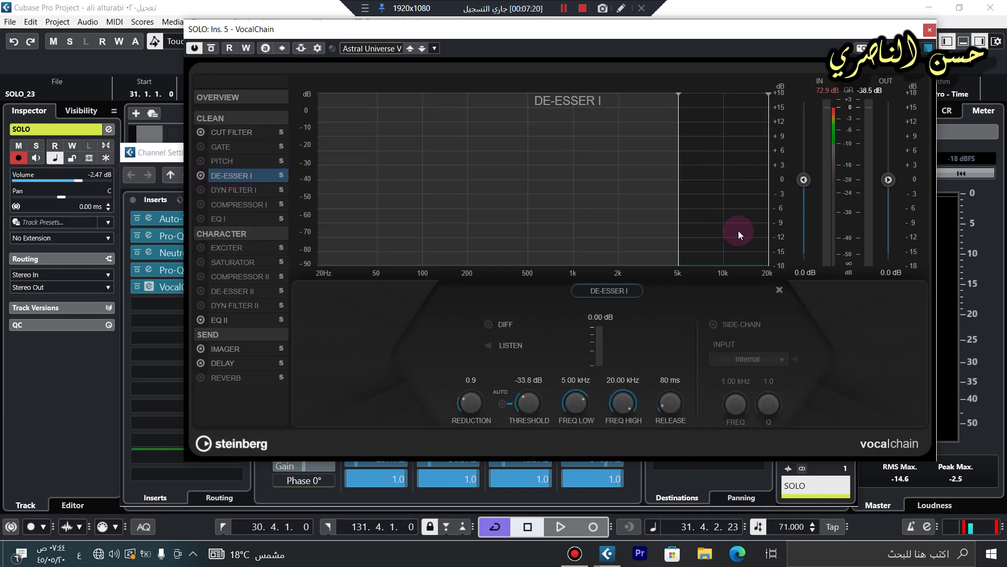
left_click_drag(679, 280, 679, 270)
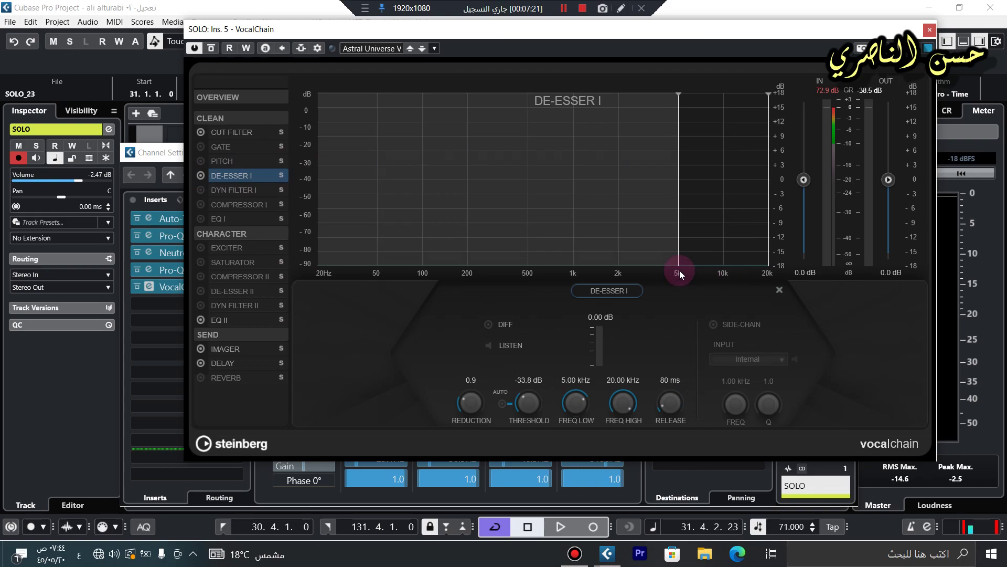
left_click(201, 176)
left_click(204, 191)
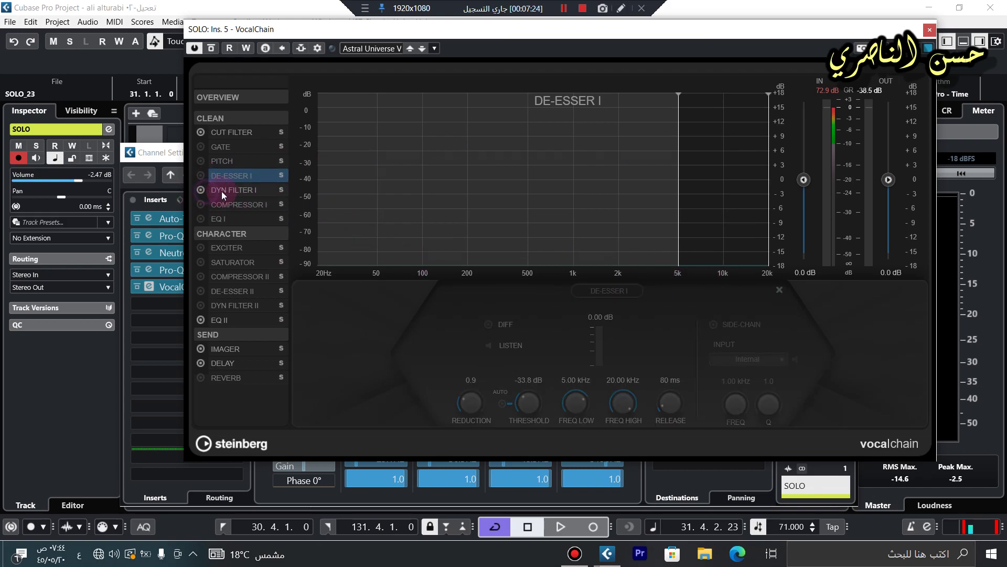
left_click(225, 190)
left_click(225, 246)
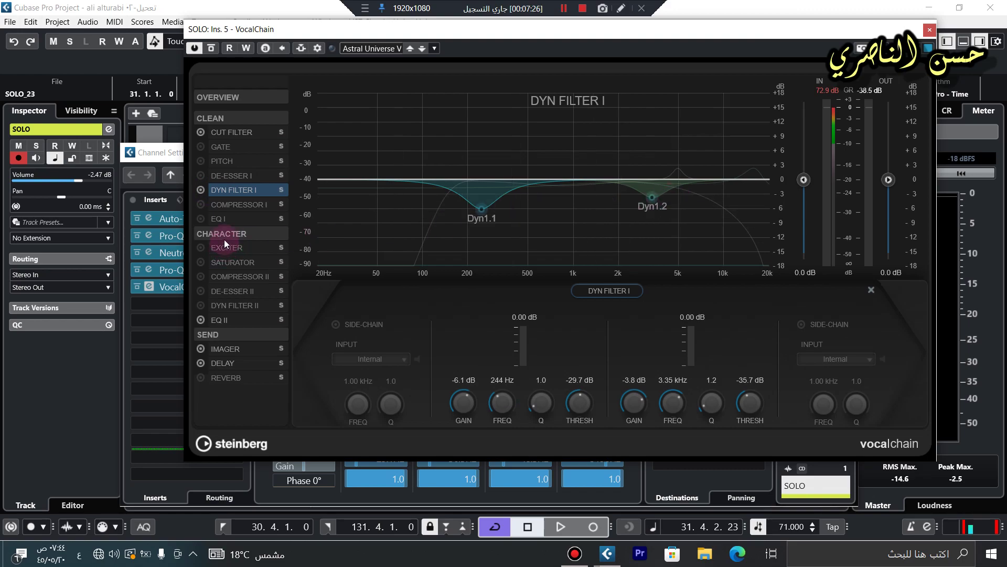
- Review the Compressor I and Dyn Filter II settings and reposition the VocalChain window
left_click(234, 202)
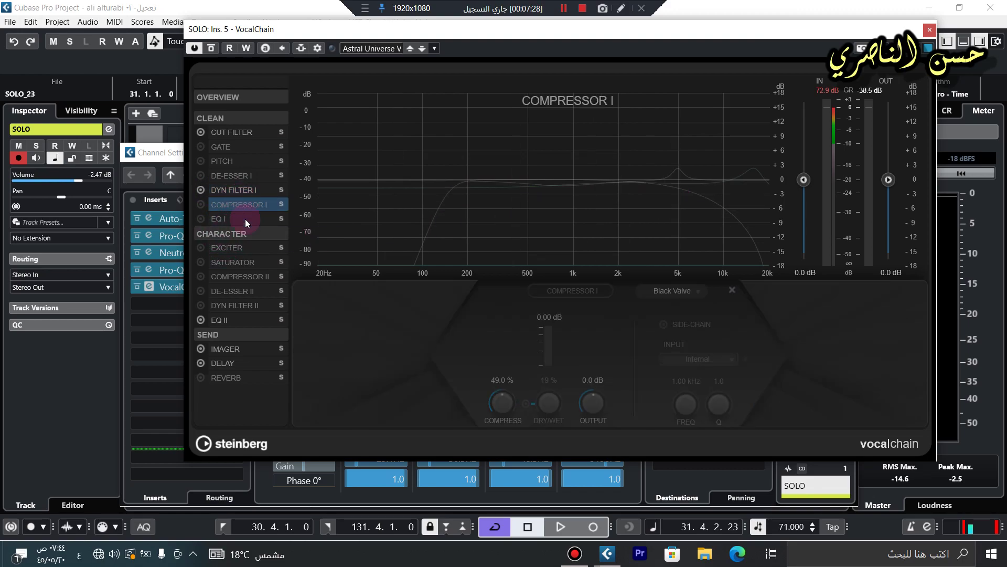
left_click(229, 308)
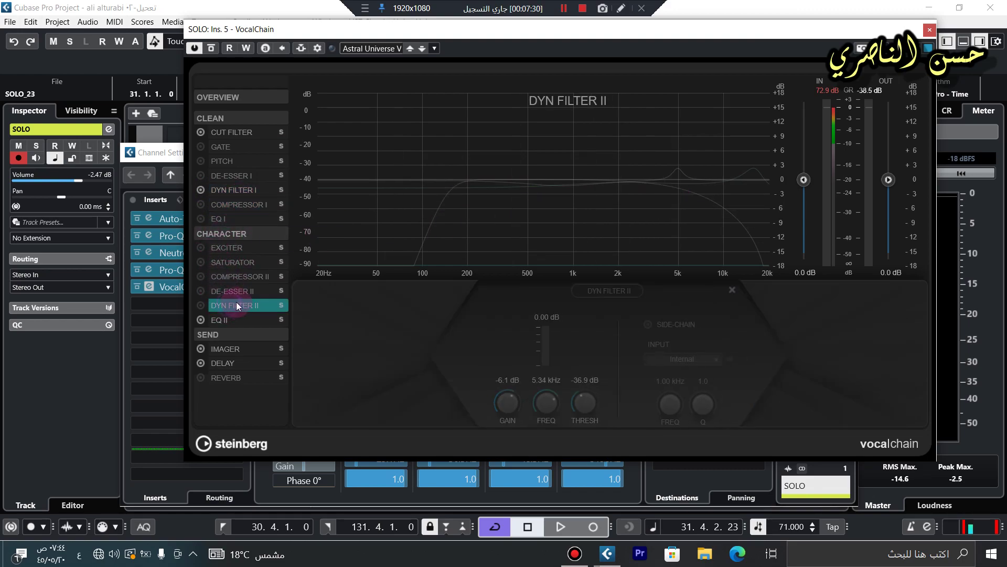
left_click(204, 347)
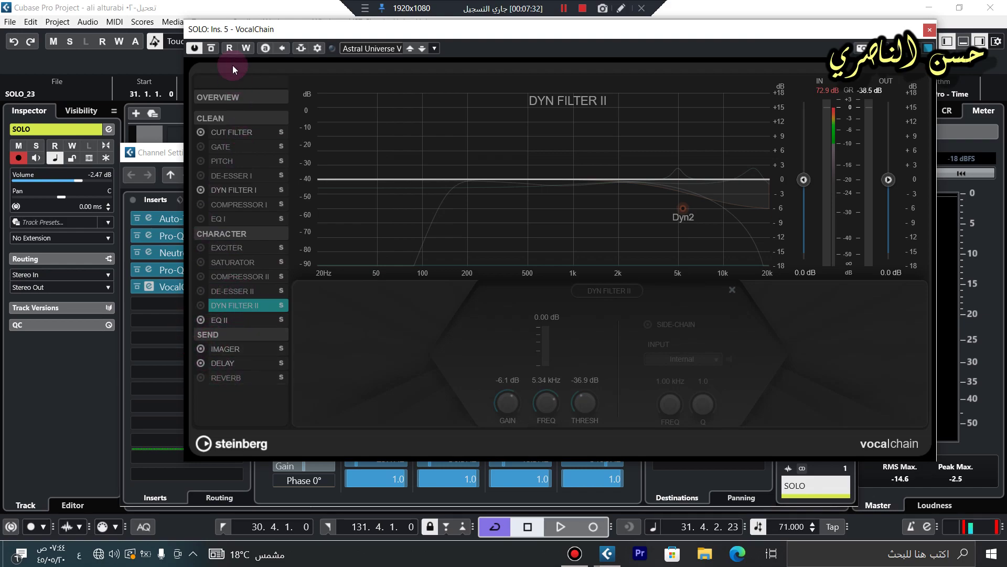
left_click_drag(244, 38, 262, 32)
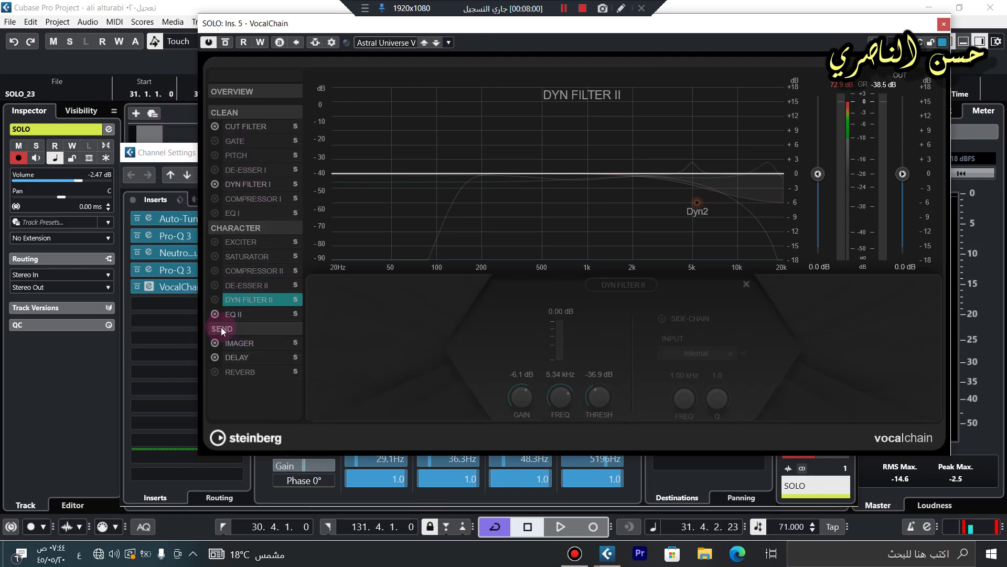
- Review the Imager and Delay send modules and switch on the Reverb module with the Cathedral Dark type
left_click(228, 343)
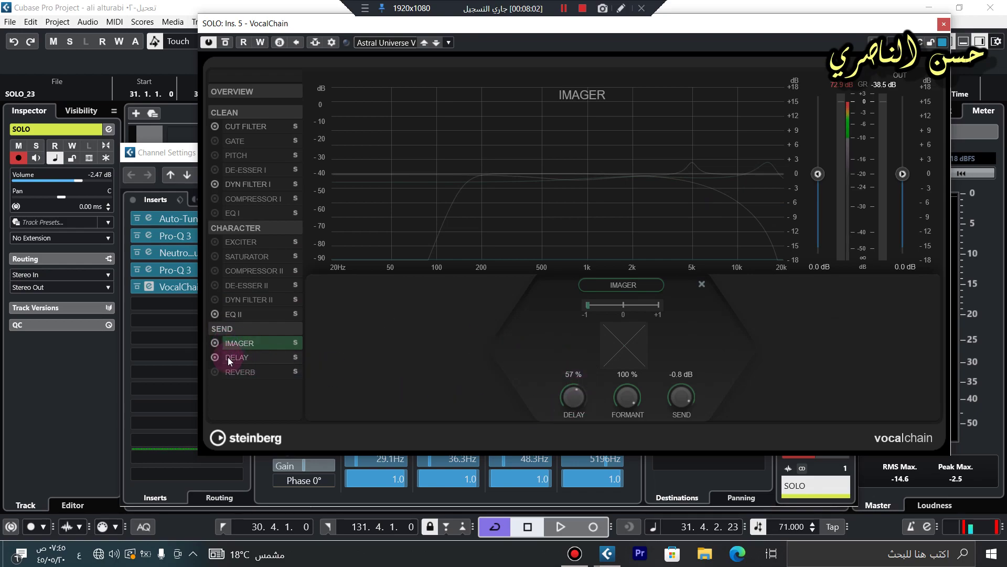
left_click(229, 359)
left_click(231, 372)
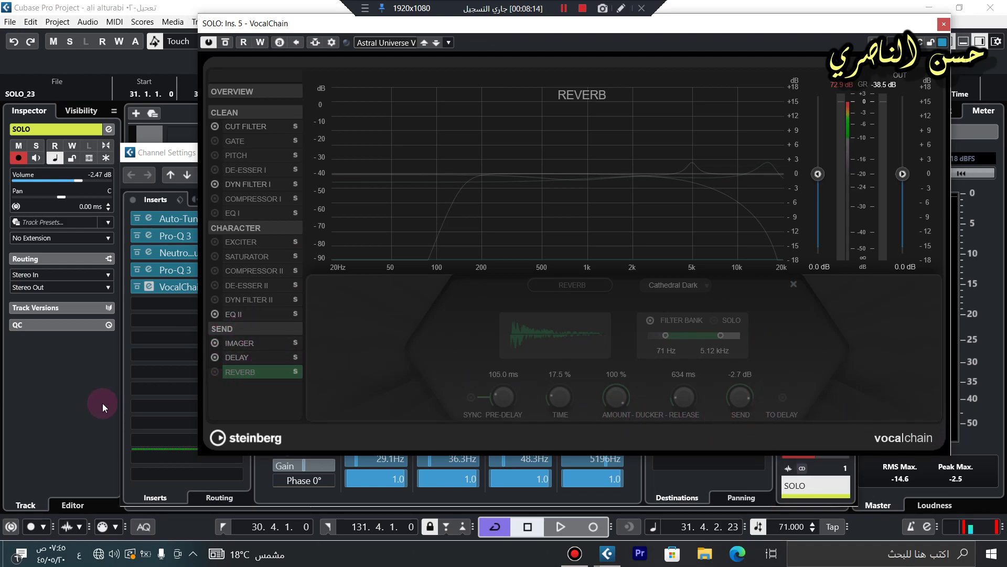
left_click(215, 372)
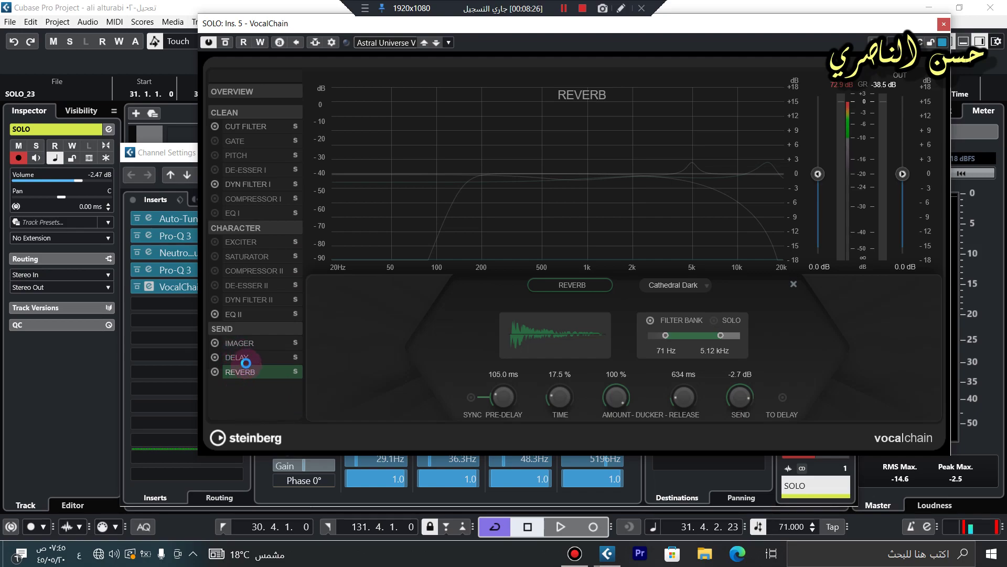
- Route the Ping-Pong Delay to the Reverb and set the Delay's send level to -2.0 dB
left_click(247, 362)
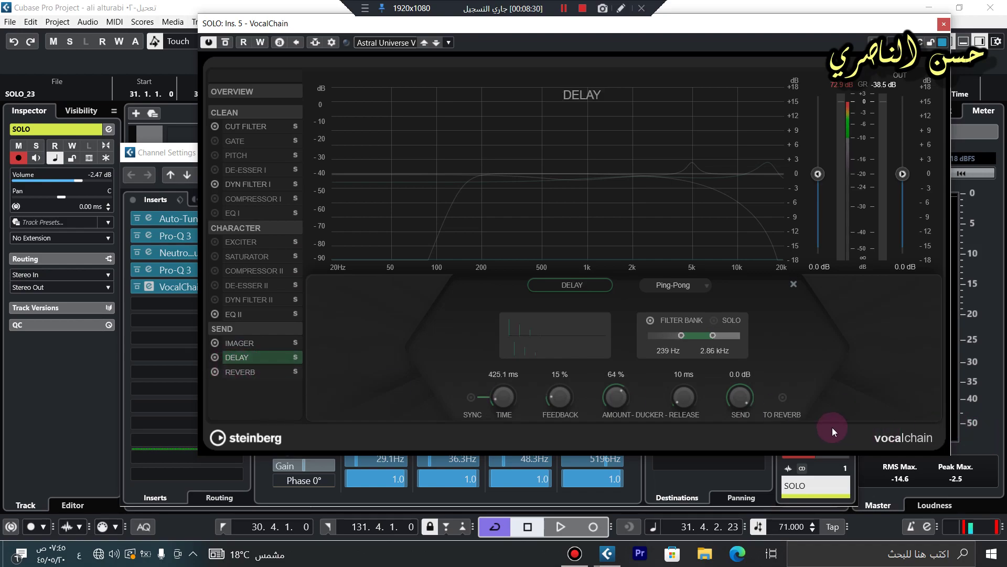
left_click(783, 401)
left_click(781, 405)
left_click(783, 398)
left_click_drag(729, 395, 728, 429)
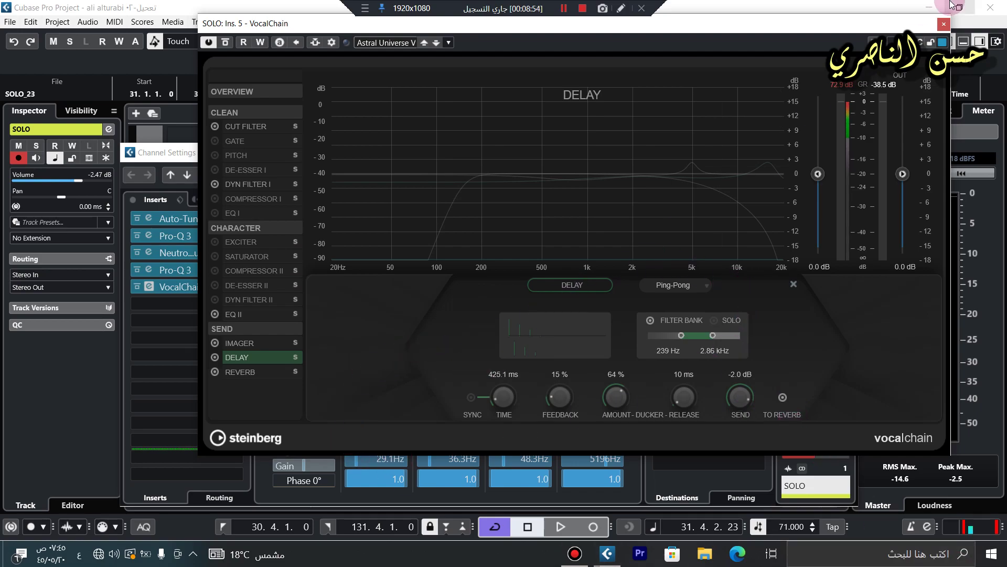
- Close VocalChain and the SOLO channel settings, return the playhead to bar 31 in a wider timeline view, and switch off cycle mode
left_click(944, 24)
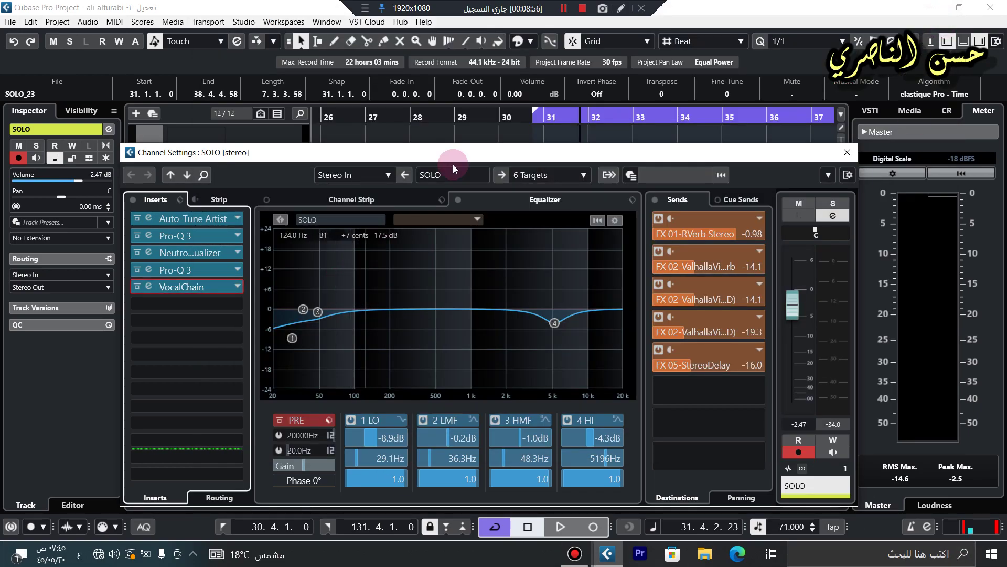
left_click(846, 152)
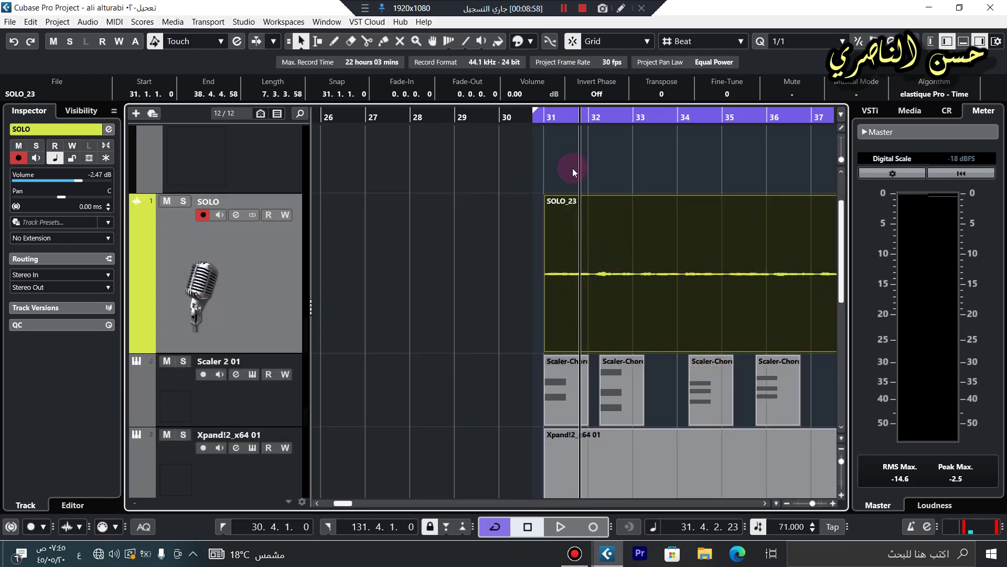
left_click(549, 124)
key("g")
key("g")
key("KP_Divide")
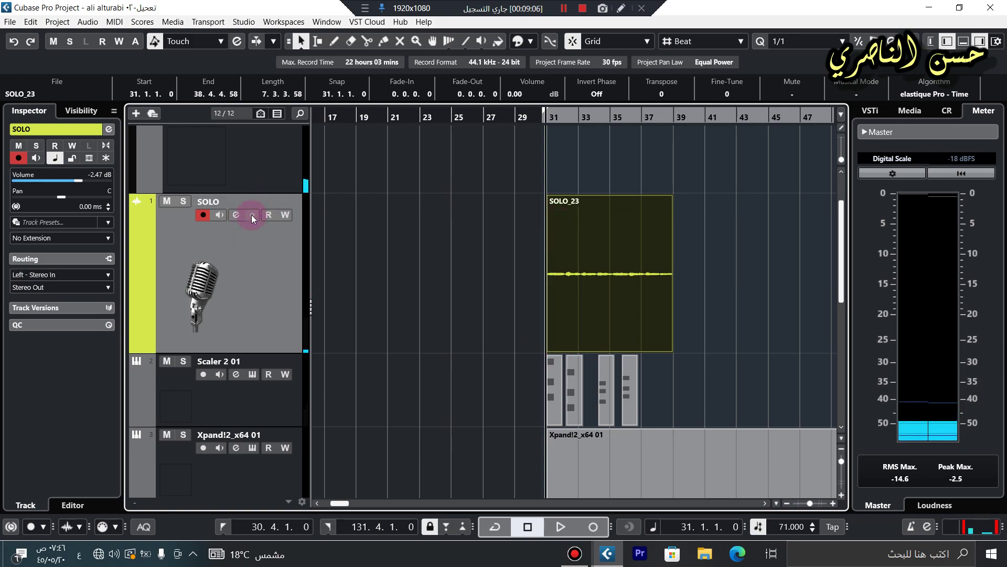
- Move the playhead to bar 39, just past the end of the SOLO clip, and start playback
left_click(682, 118)
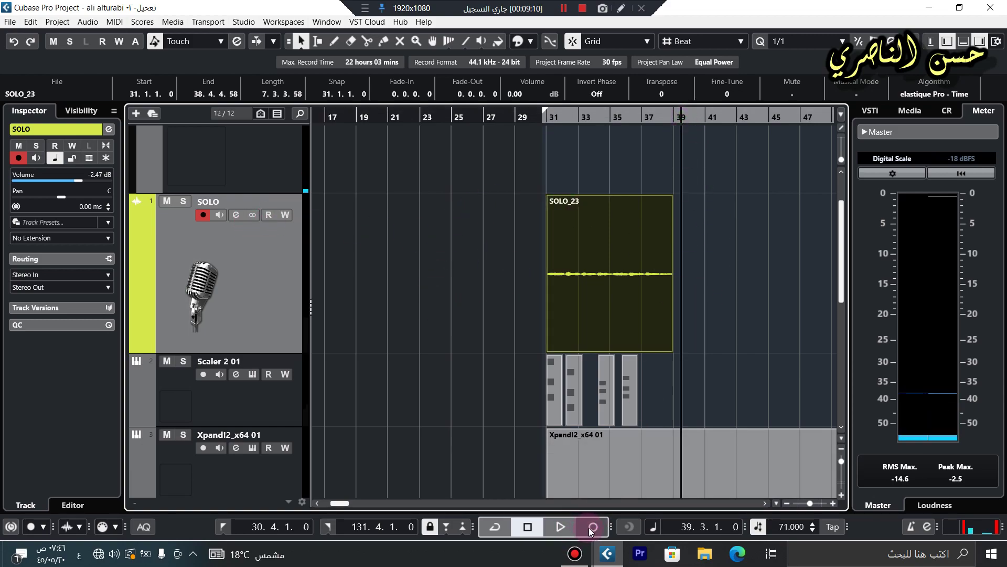
key("space")
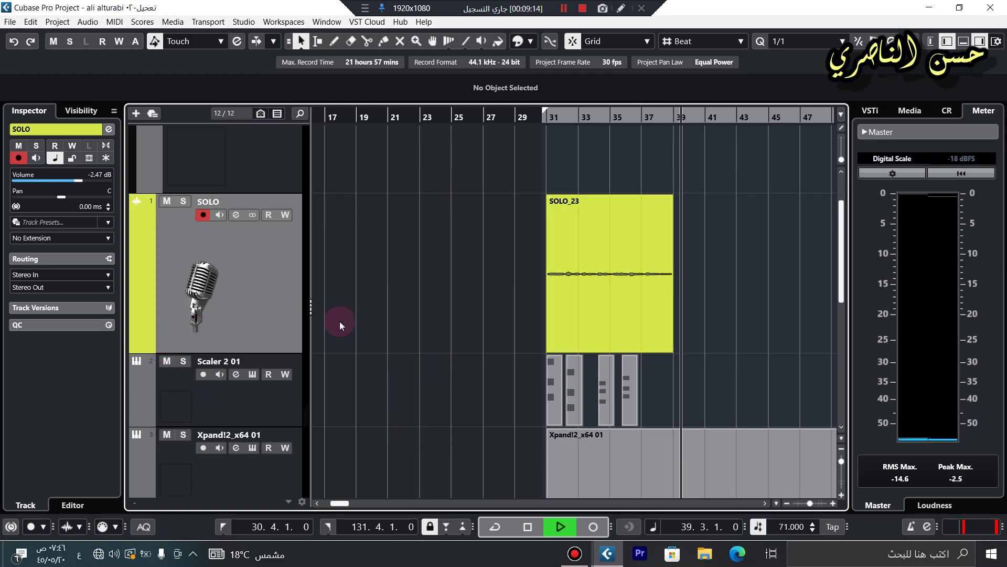
left_click(575, 554)
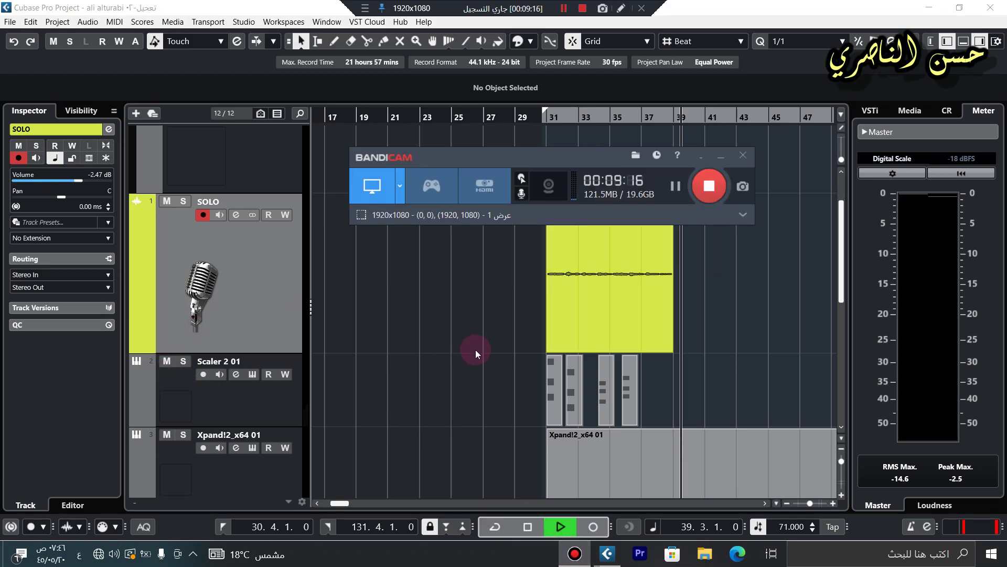